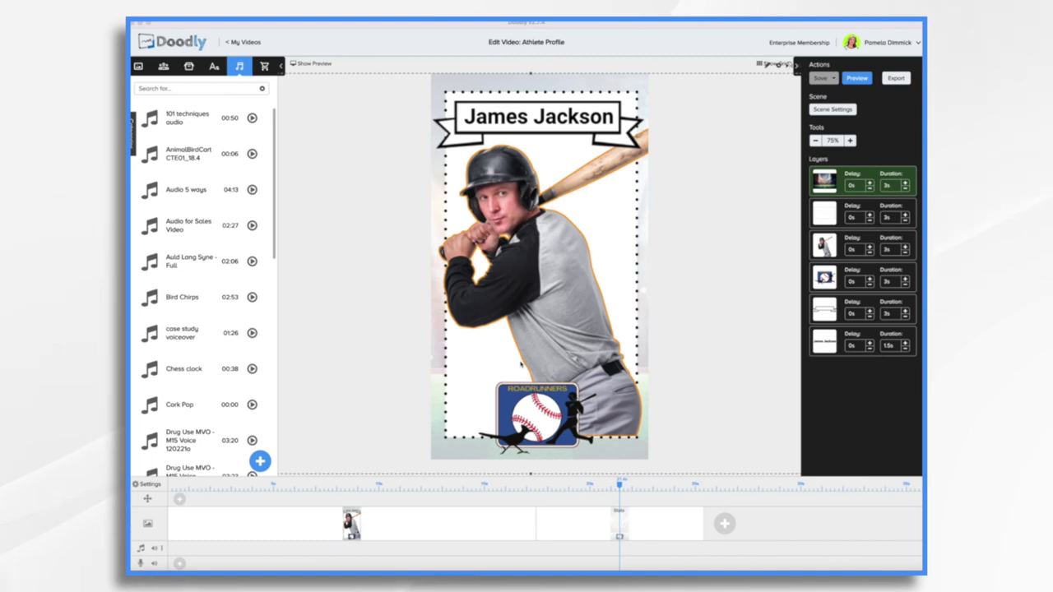
Step: Switch to the Stats scene in the Athlete Profile timeline
left_click(750, 516)
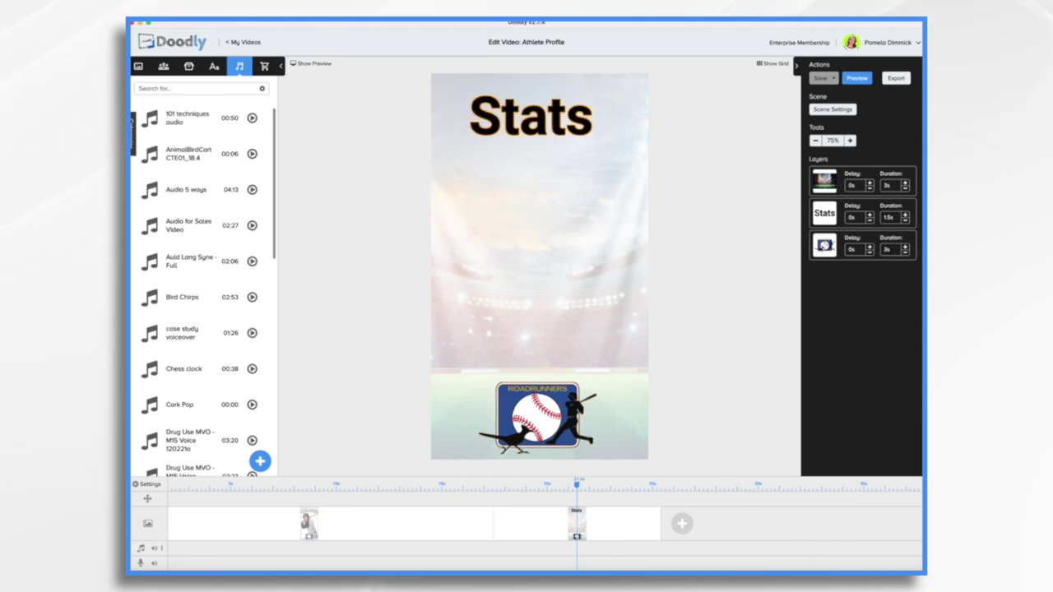
left_click(239, 42)
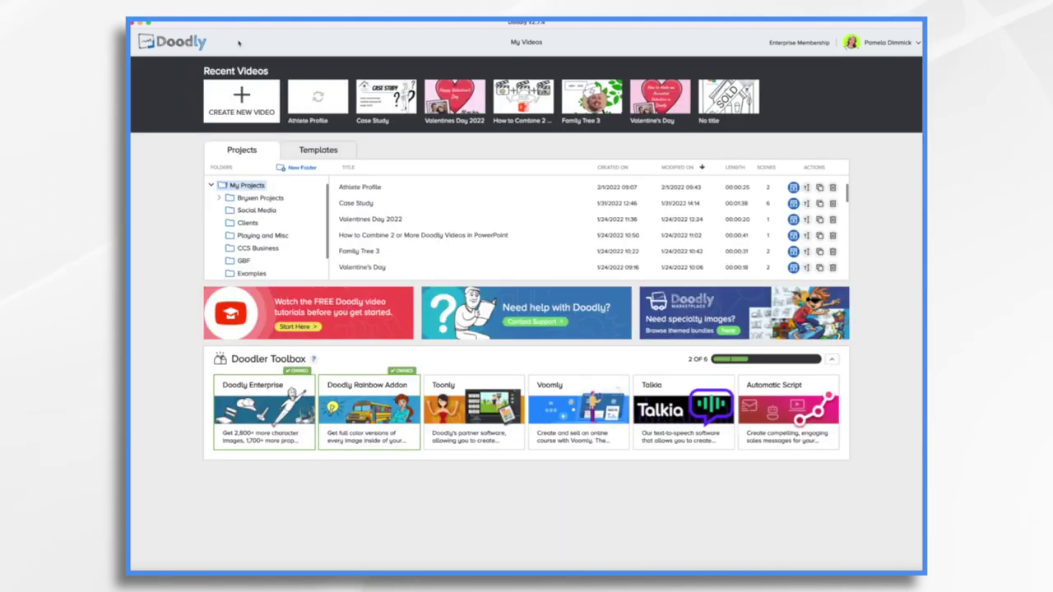
left_click(258, 108)
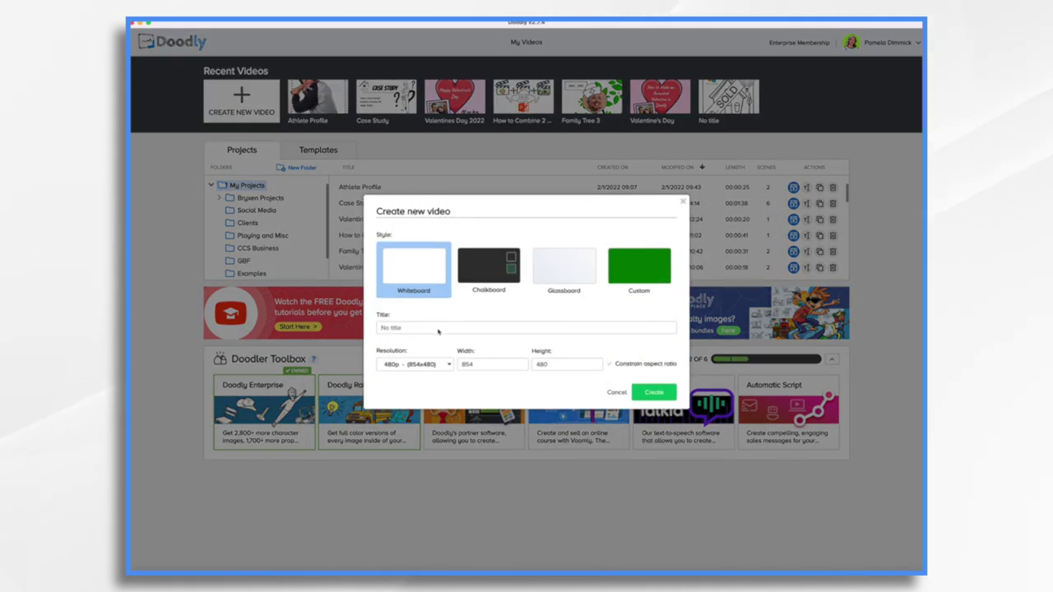
type("Roadrunner Player James Jackson")
Step: Set a Custom resolution of 1080 × 1920 with aspect ratio unlocked and create the video
left_click(447, 365)
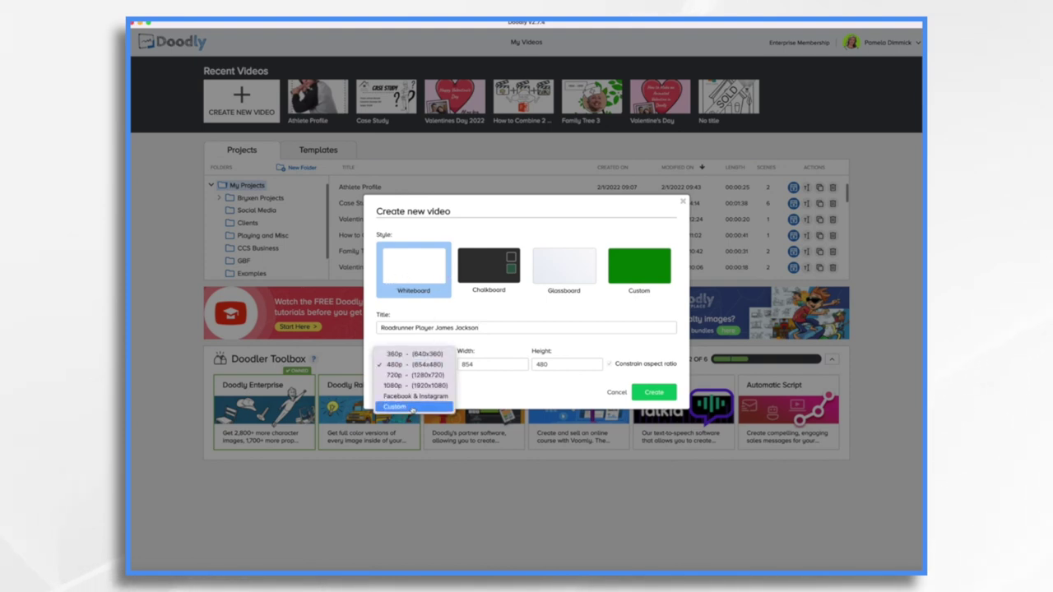
left_click(413, 407)
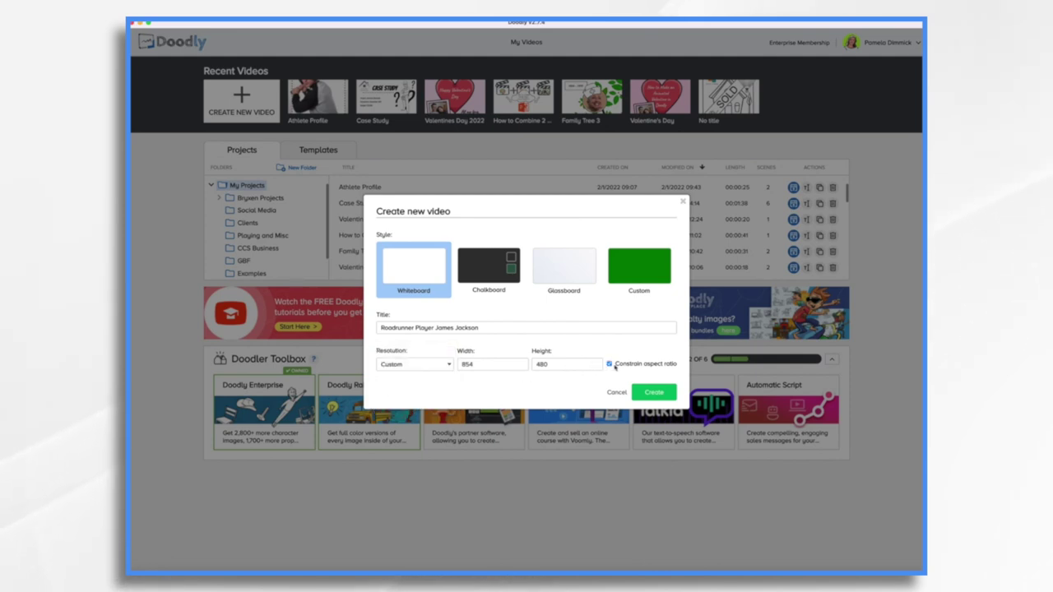
left_click(609, 364)
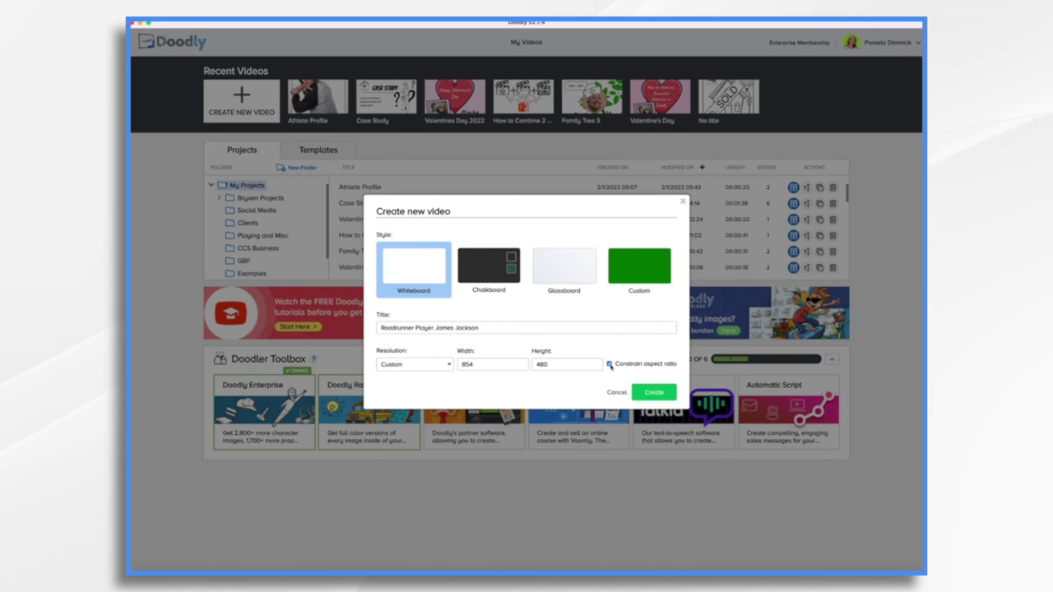
key("BackSpace")
key("BackSpace")
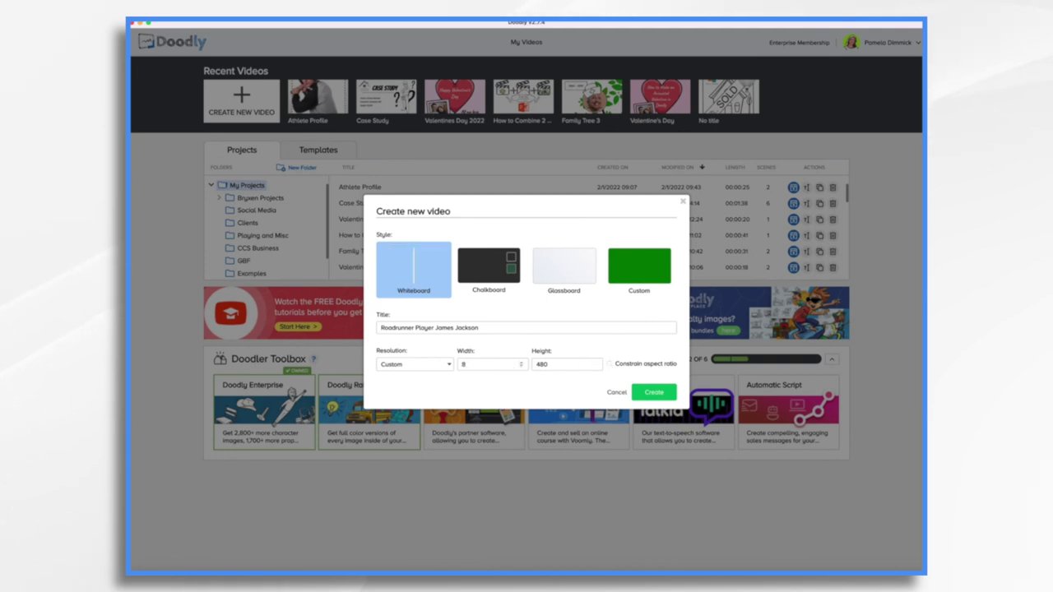
type("80")
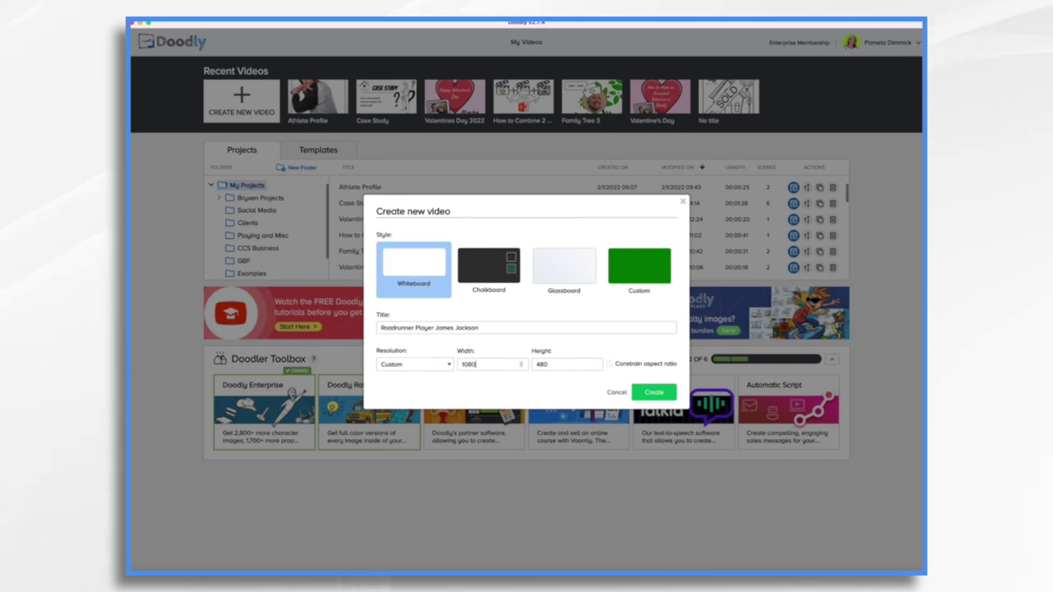
key("Tab")
type("1920")
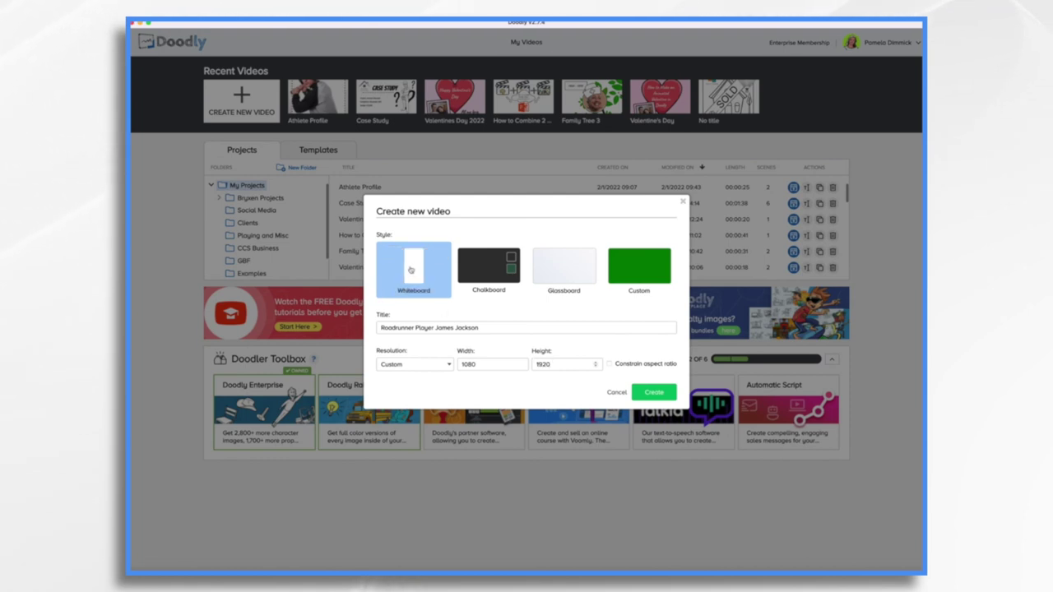
left_click(653, 393)
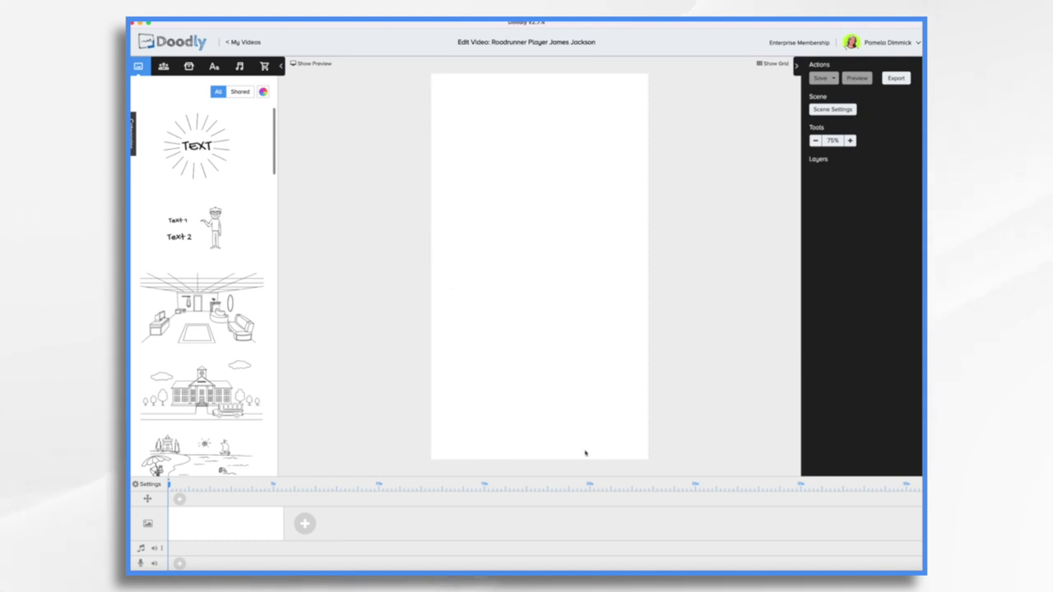
Step: Place the Dashed Rectangle prop (search 'rect') and rotate it upright to frame the portrait canvas
left_click(188, 66)
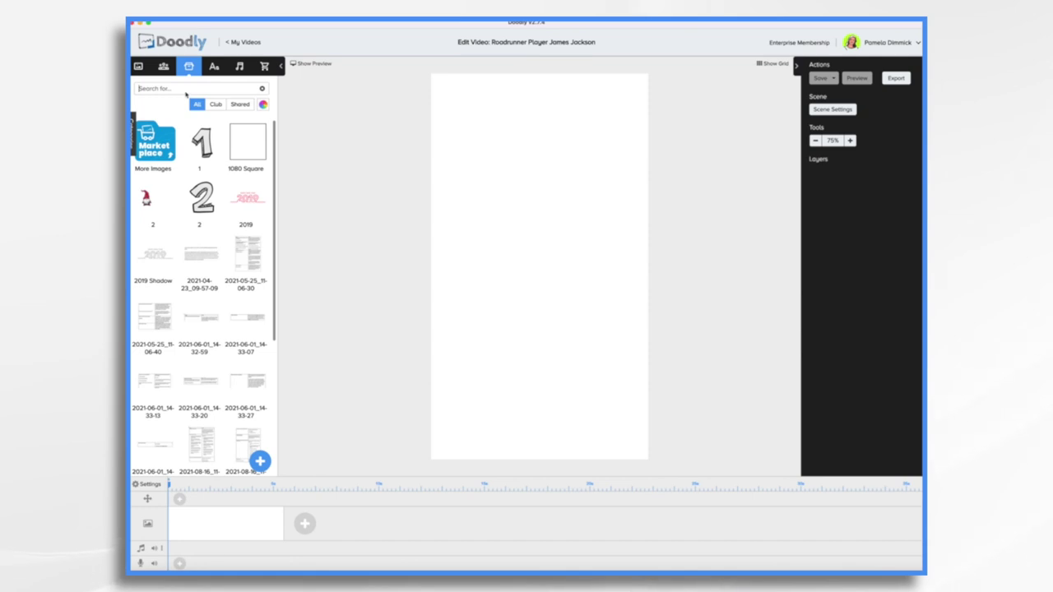
type("rectangle")
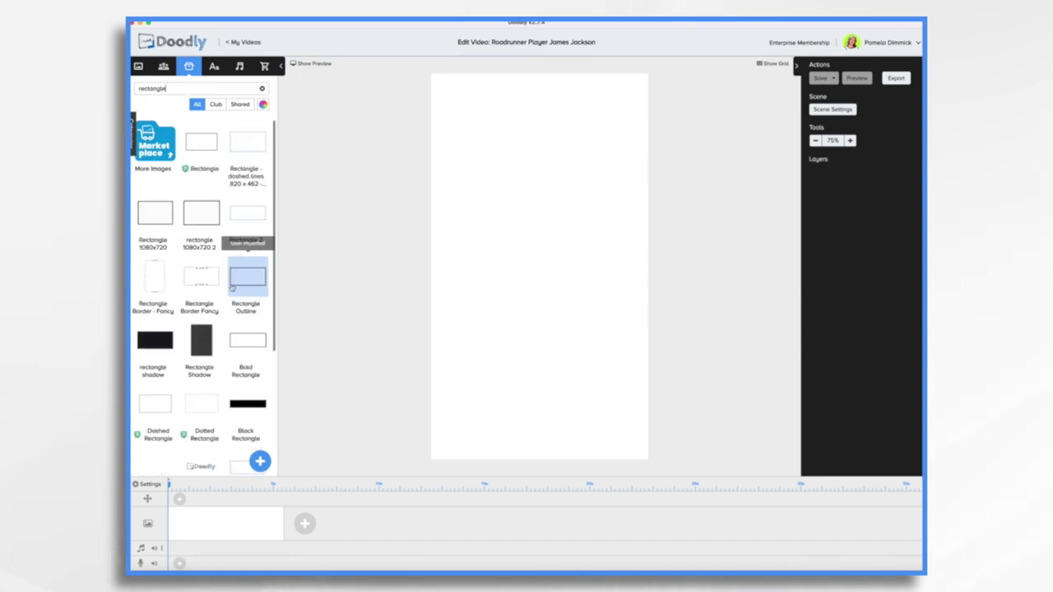
scroll(234, 284, "down", 2)
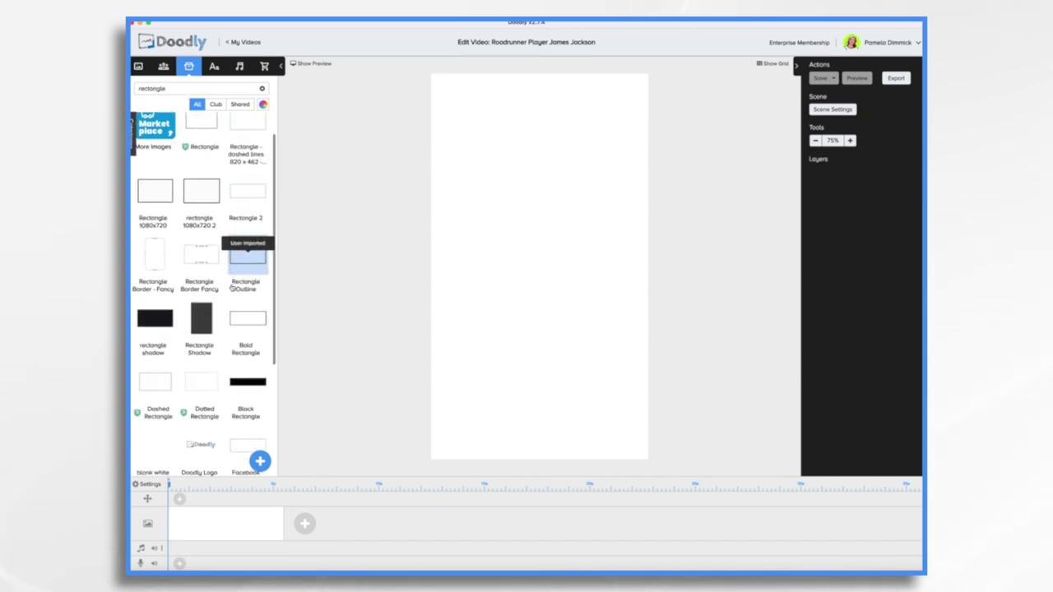
scroll(232, 286, "down", 4)
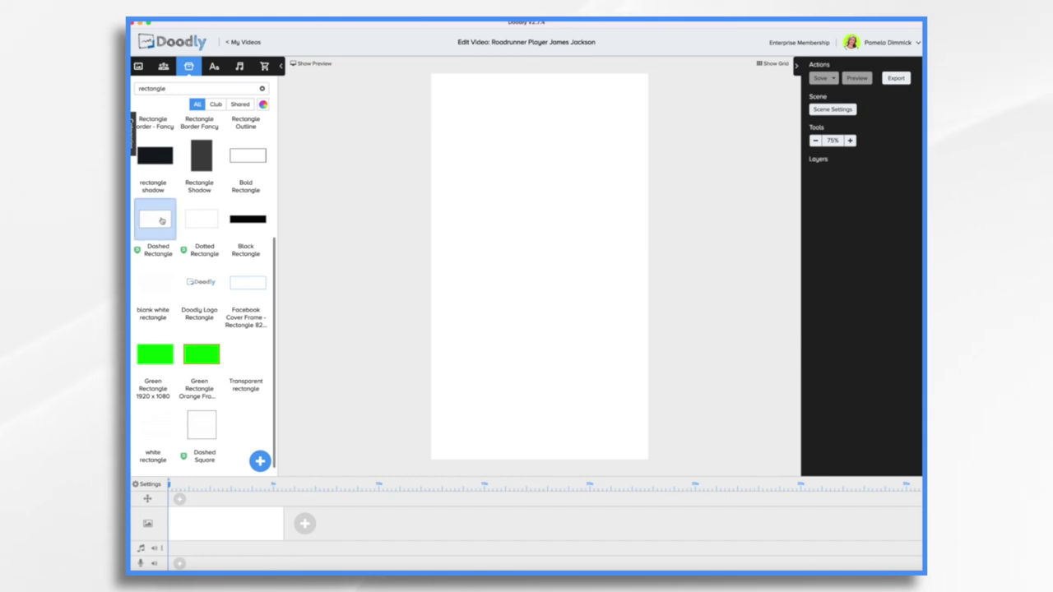
left_click_drag(162, 220, 549, 263)
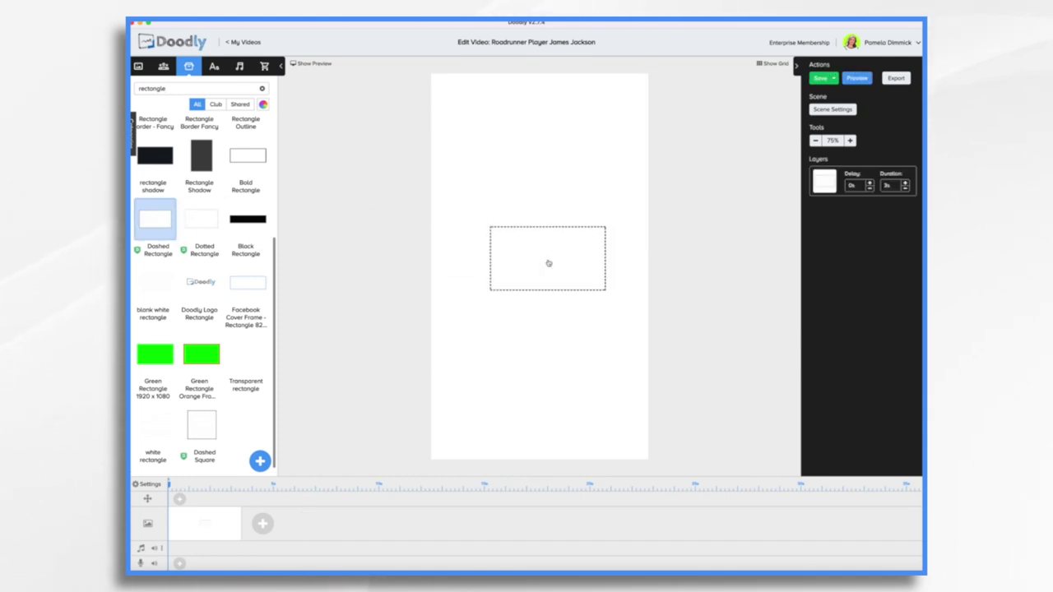
left_click(549, 263)
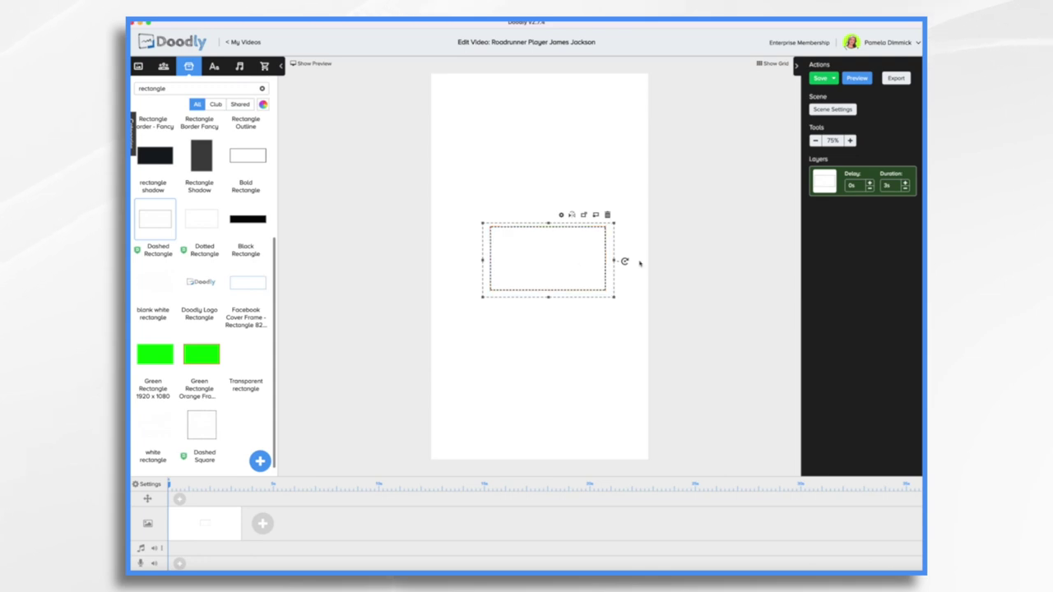
left_click_drag(625, 262, 547, 324)
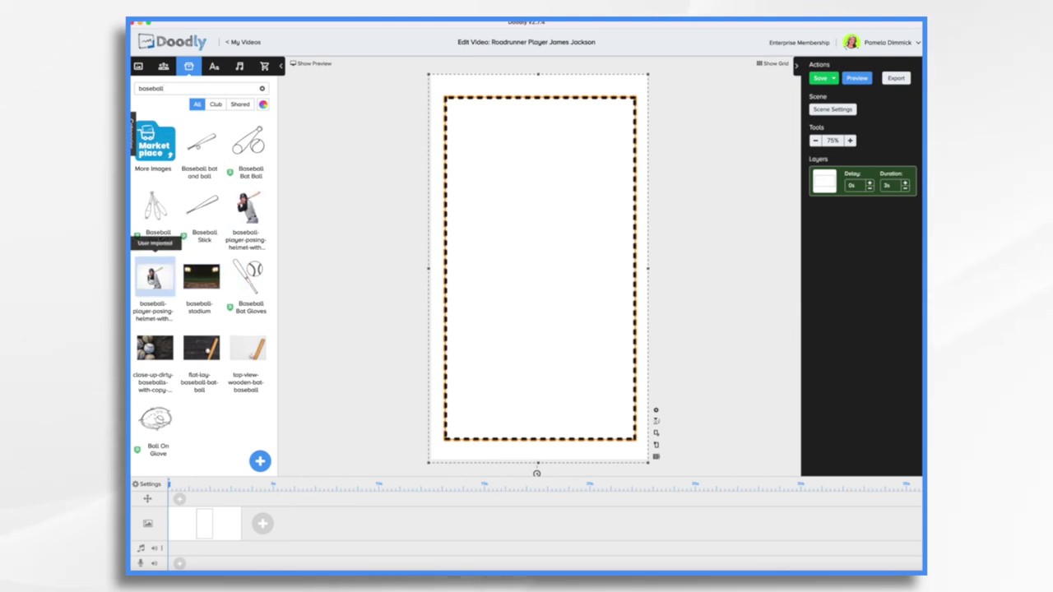
Step: Add the batter photo as a new layer and position it on the card
left_click_drag(154, 273, 526, 288)
left_click(493, 312)
left_click_drag(472, 244, 512, 262)
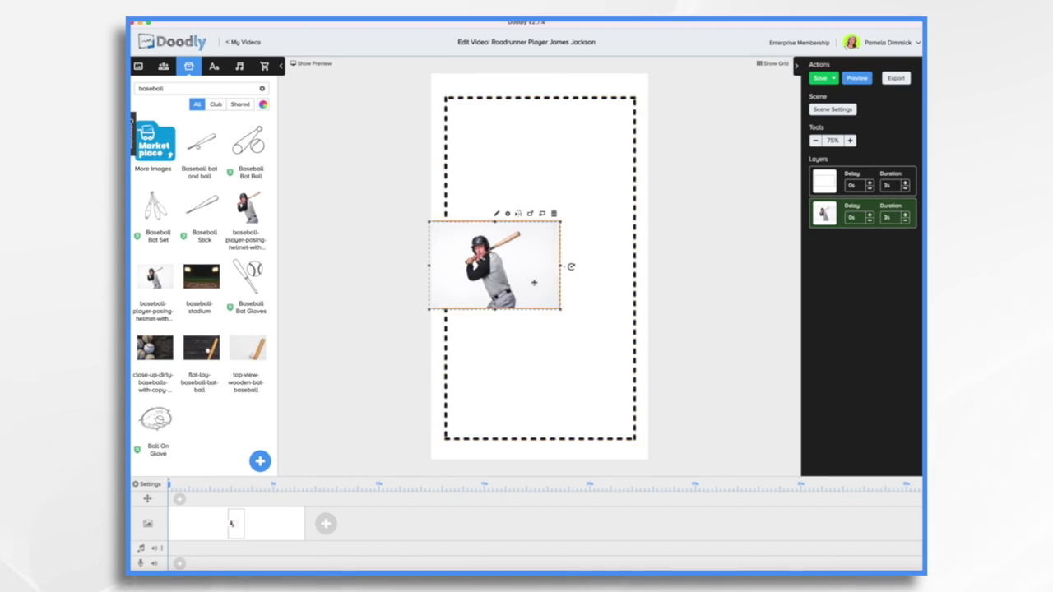
mouse_move(533, 282)
left_mouse_down()
mouse_move(561, 274)
mouse_move(542, 272)
left_mouse_up()
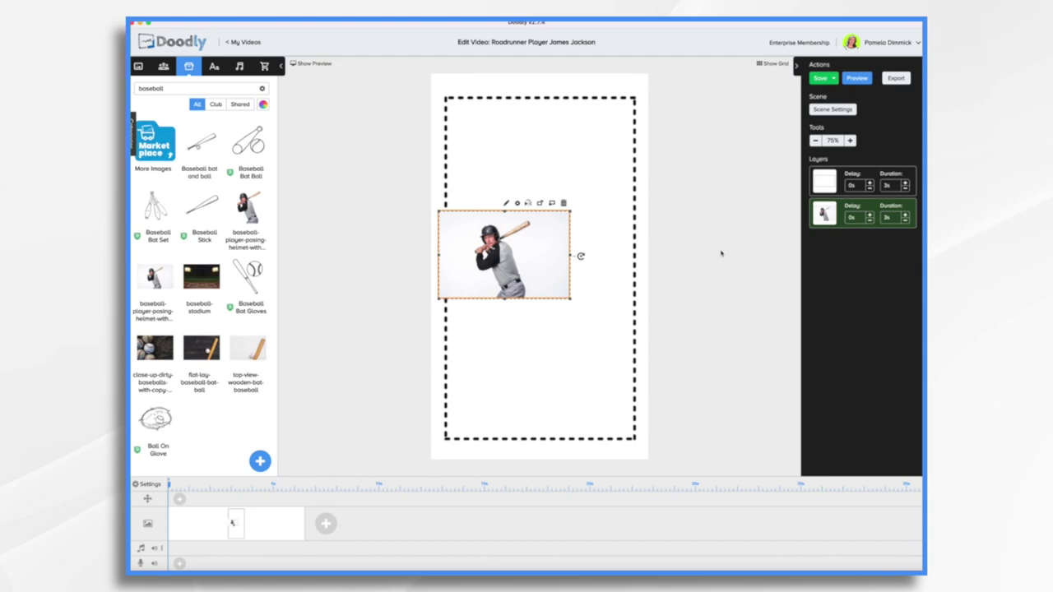
Step: Reorder the photo layer around the border, delete the photo, then drag it onto the canvas again
left_click_drag(825, 215, 824, 182)
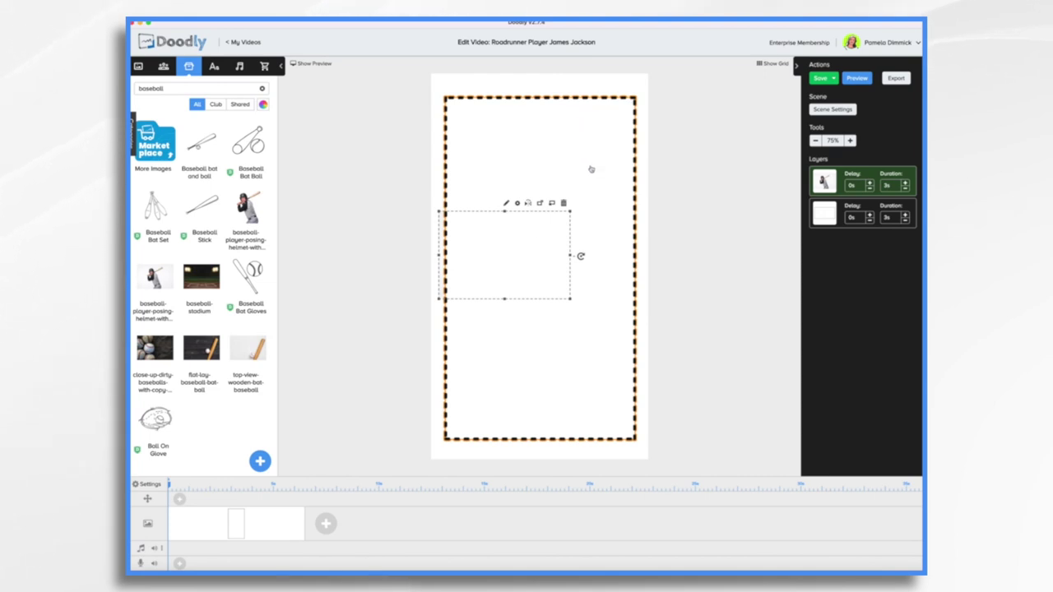
left_click_drag(839, 171, 831, 215)
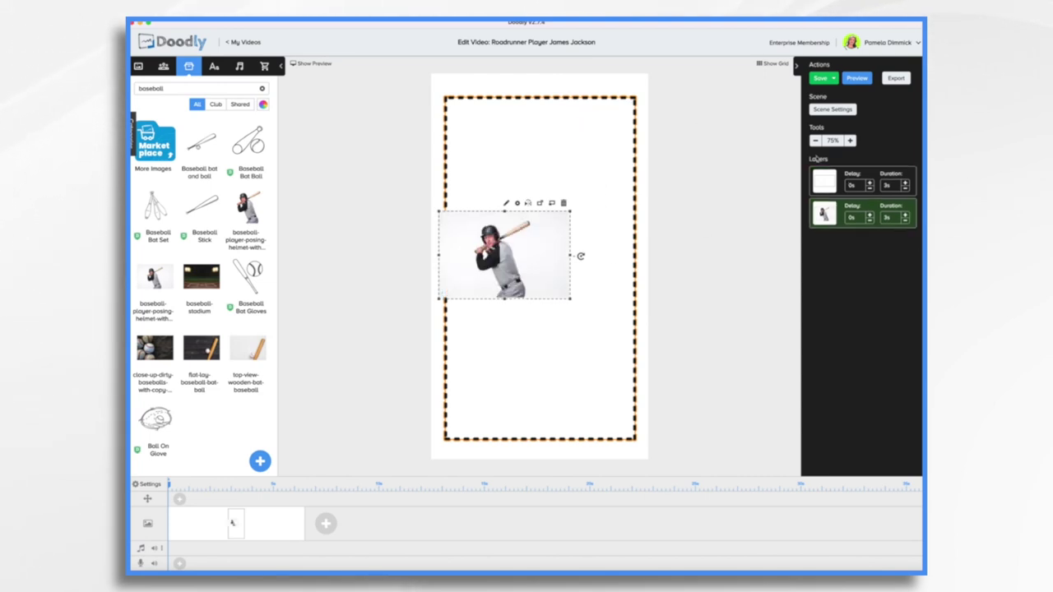
left_click(563, 202)
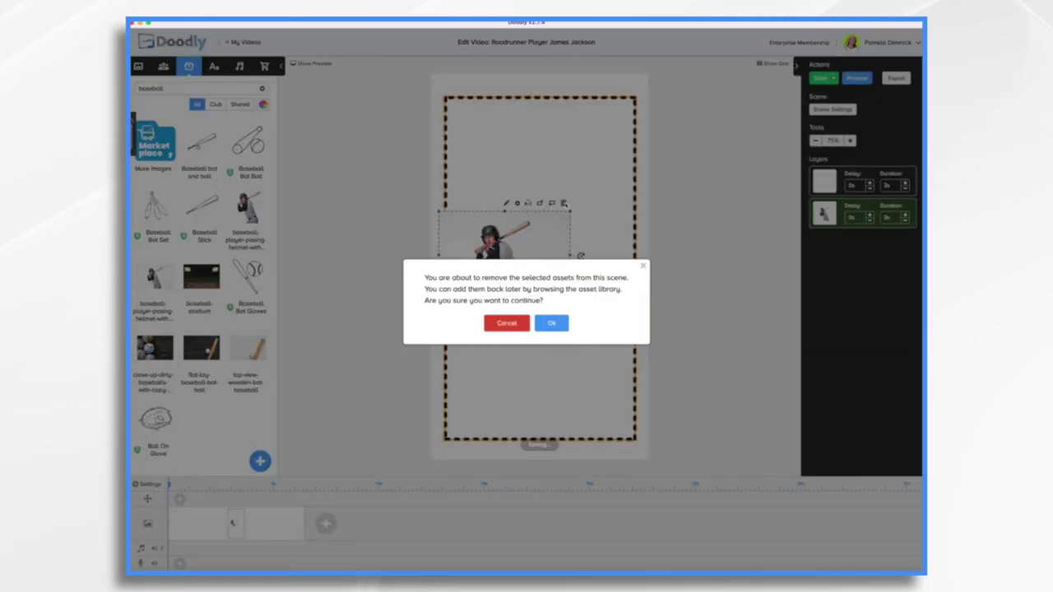
left_click(552, 324)
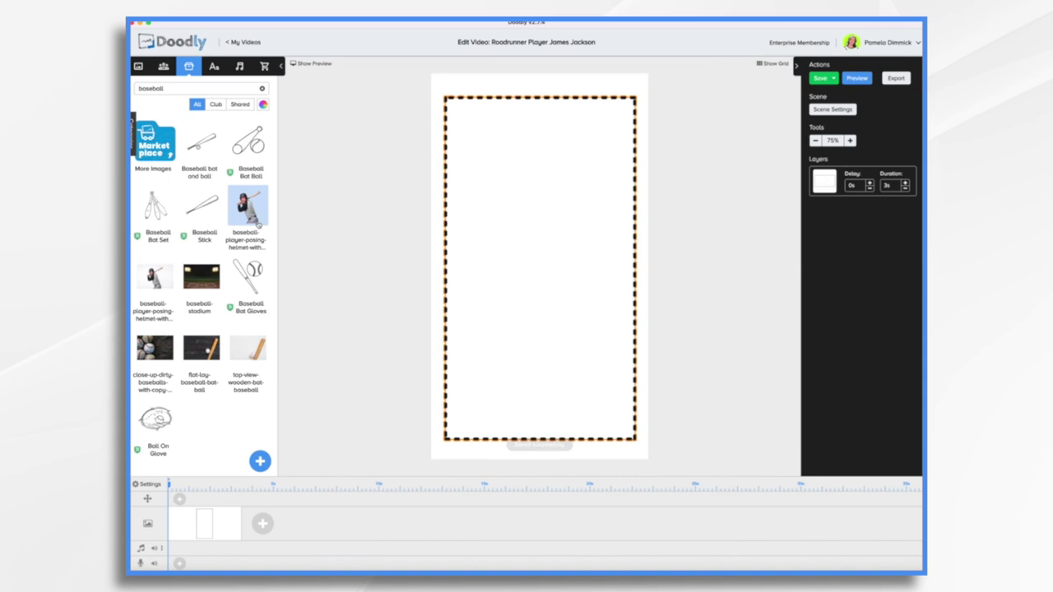
left_click_drag(248, 207, 523, 240)
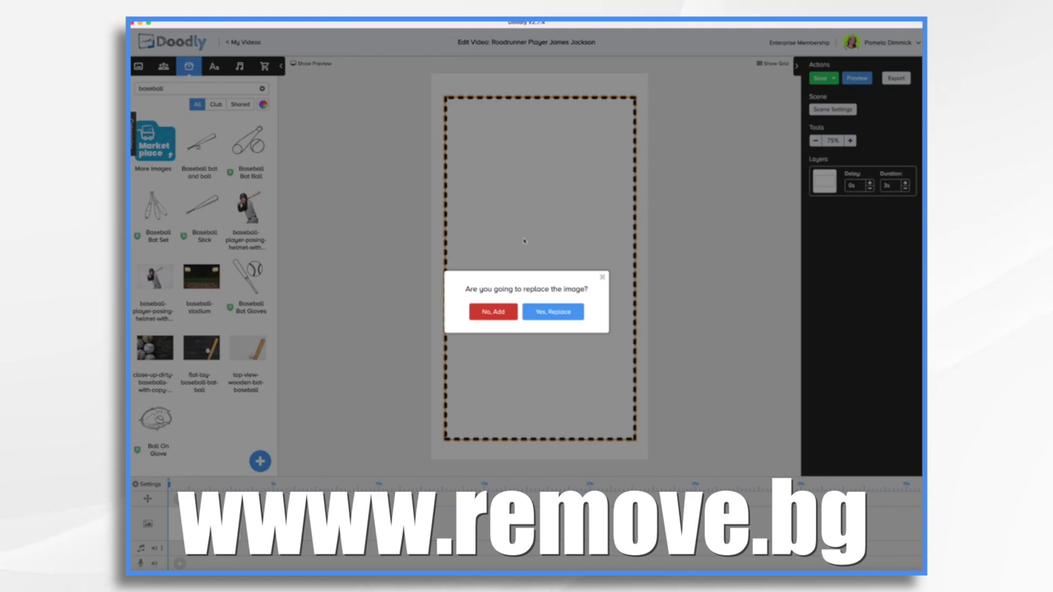
Step: Confirm the batter photo, then add the Acme Roadrunners logo near the bottom as a separate layer
left_click(492, 311)
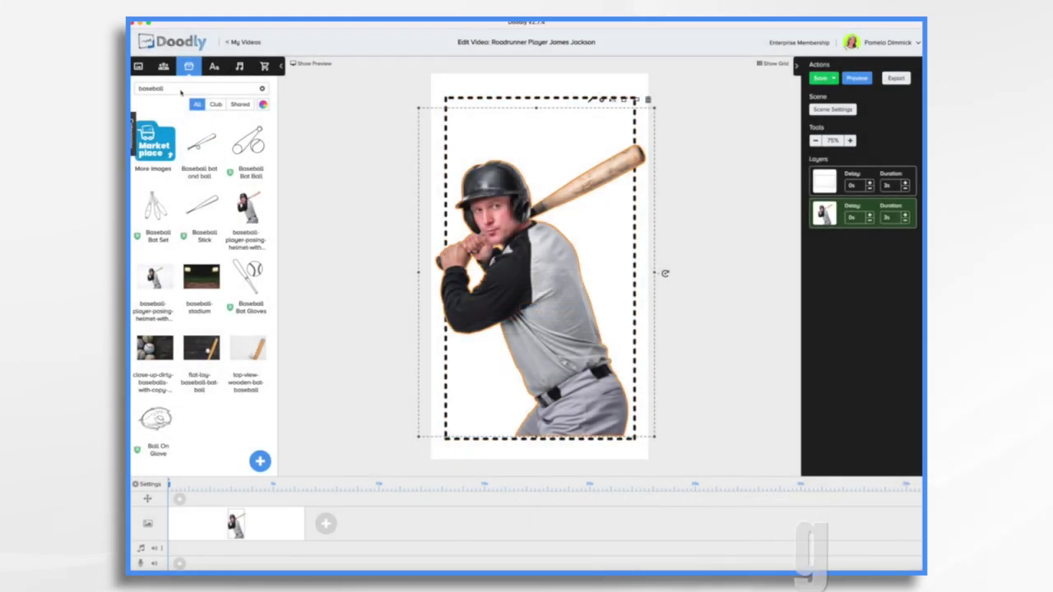
left_click(198, 88)
key("BackSpace")
key("BackSpace")
key("BackSpace")
key("BackSpace")
key("BackSpace")
key("BackSpace")
key("BackSpace")
key("BackSpace")
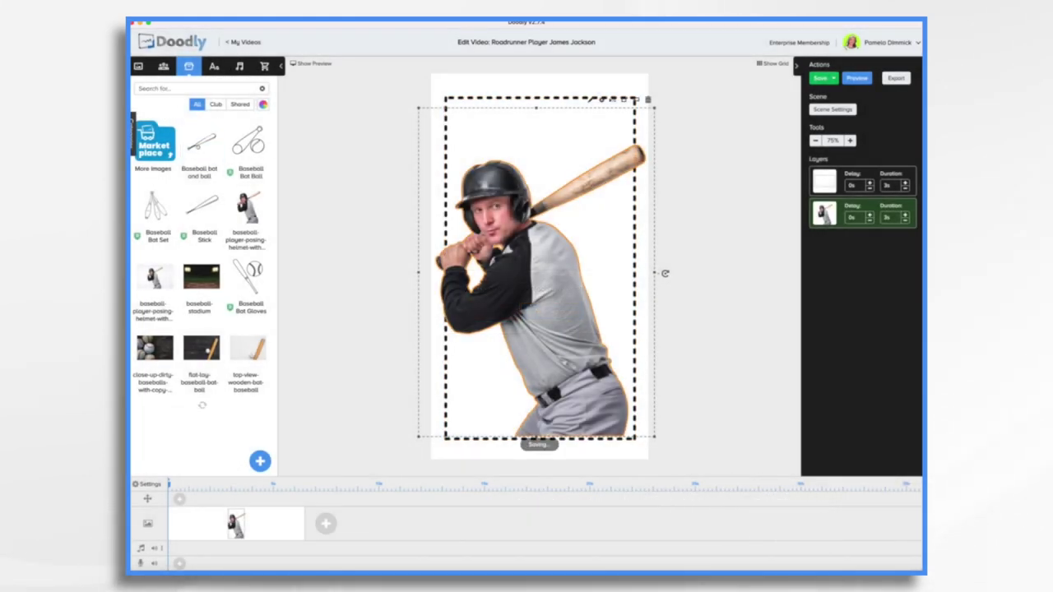
type("ace")
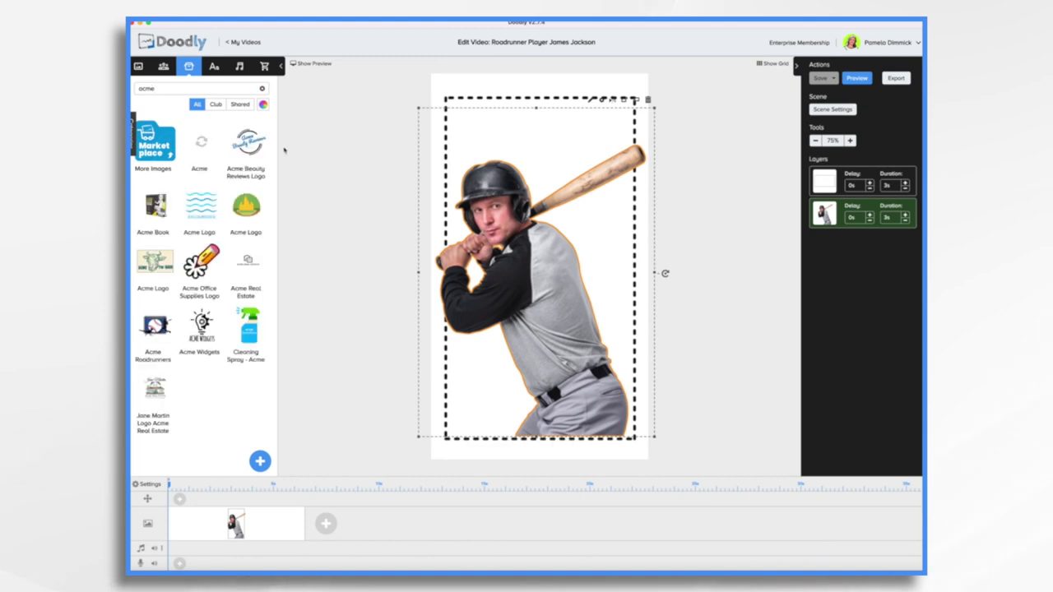
left_click_drag(155, 325, 543, 382)
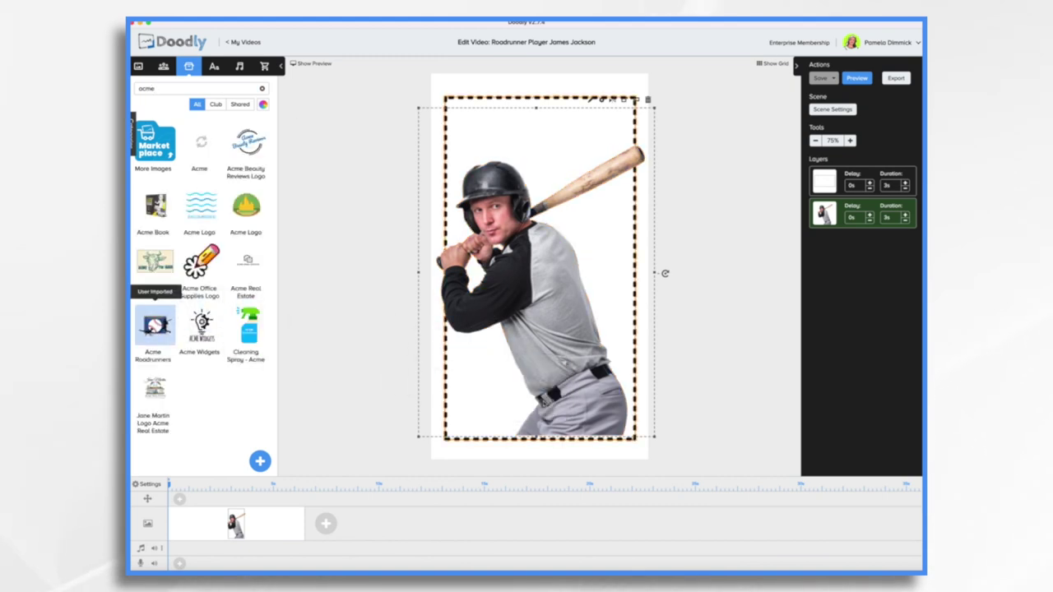
left_click(486, 310)
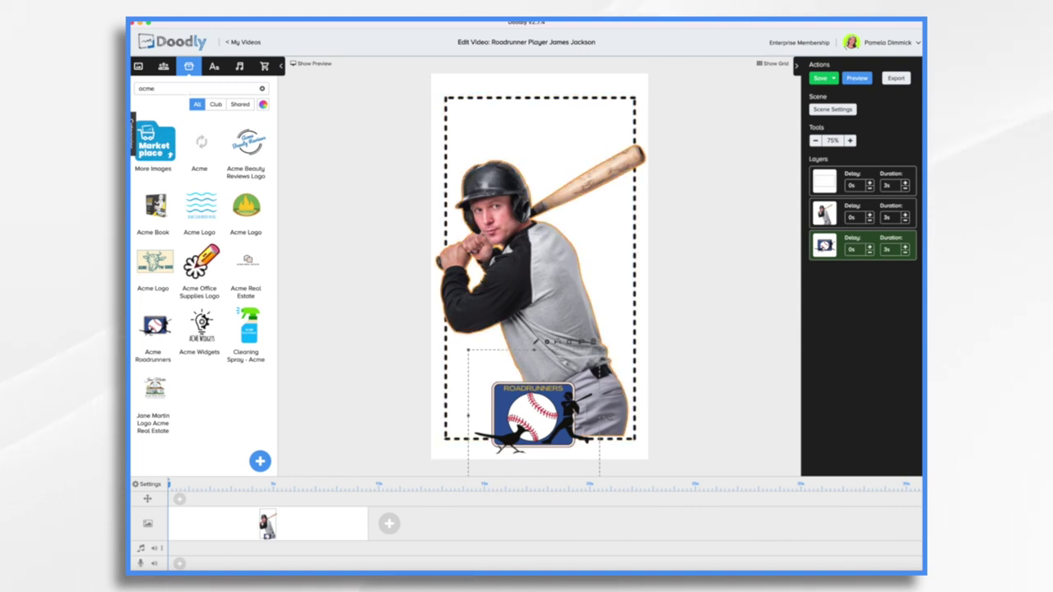
key("ctrl+a")
type("bonne")
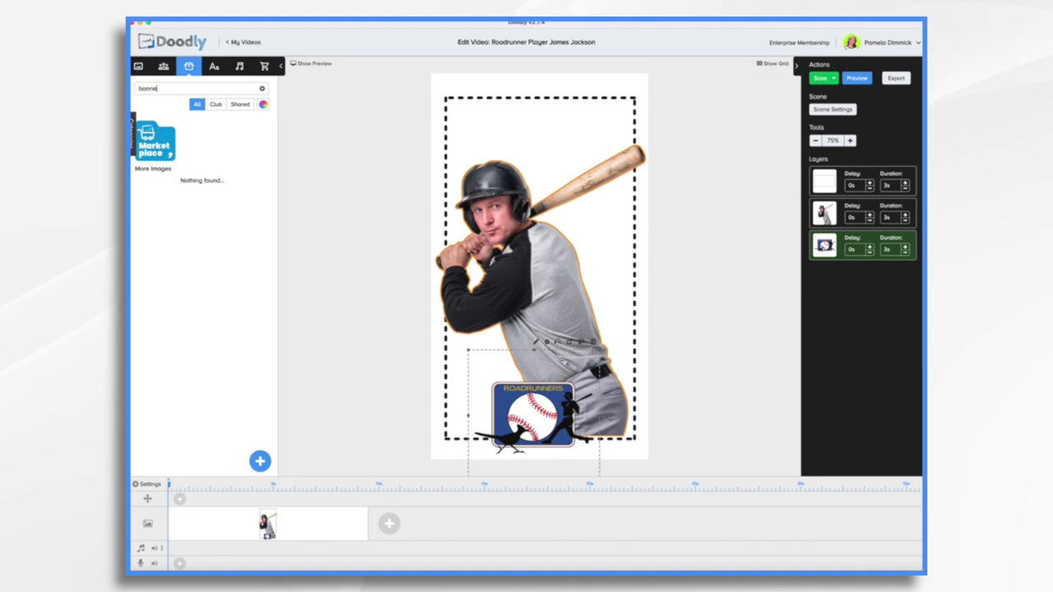
type("r")
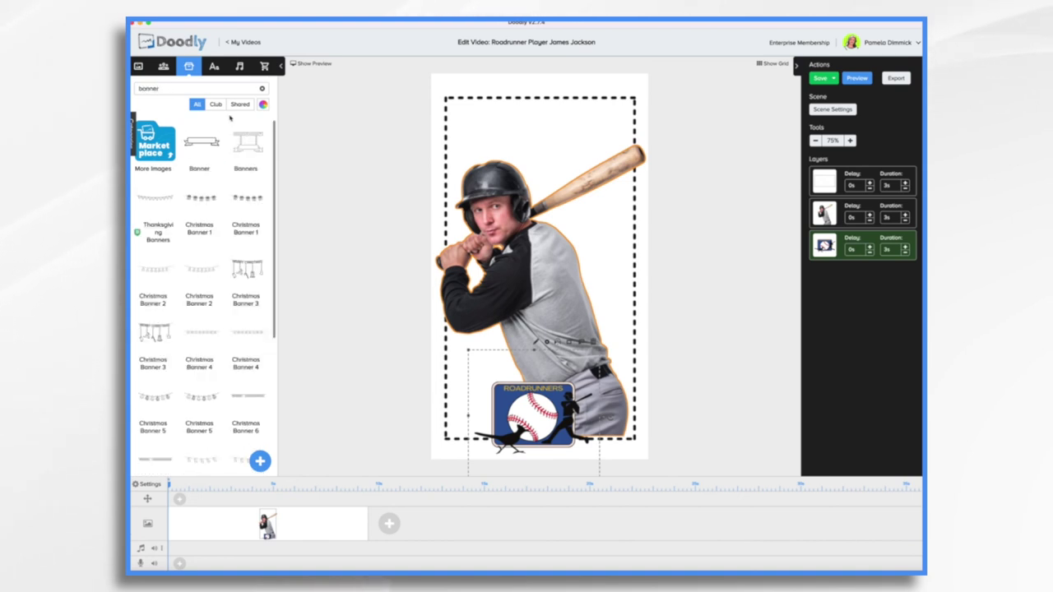
Step: Add the Banner prop as a new layer, enlarge it and move it to the card's top
left_click_drag(204, 147, 526, 139)
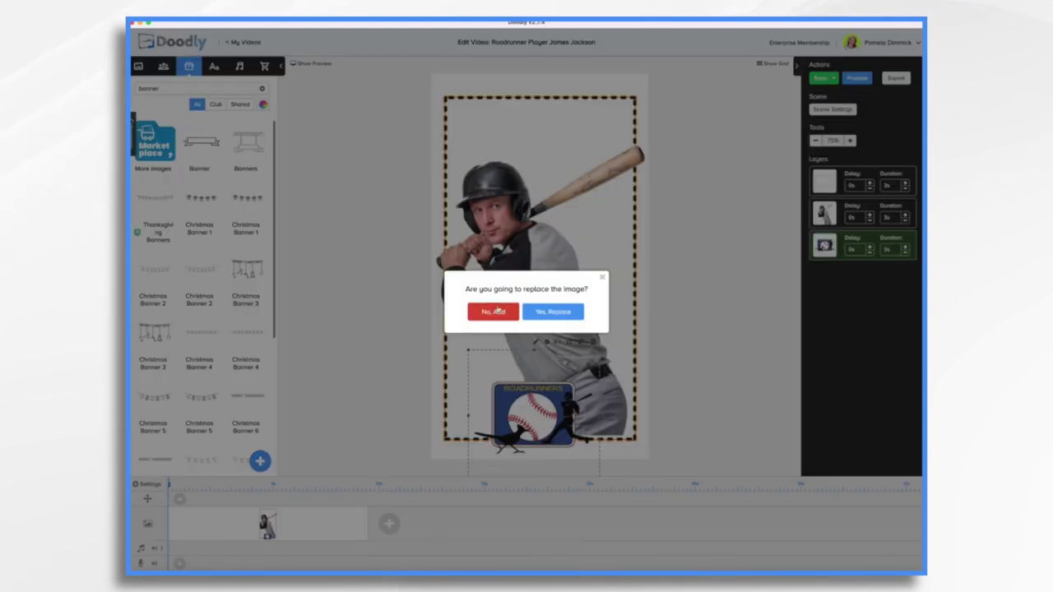
left_click(493, 312)
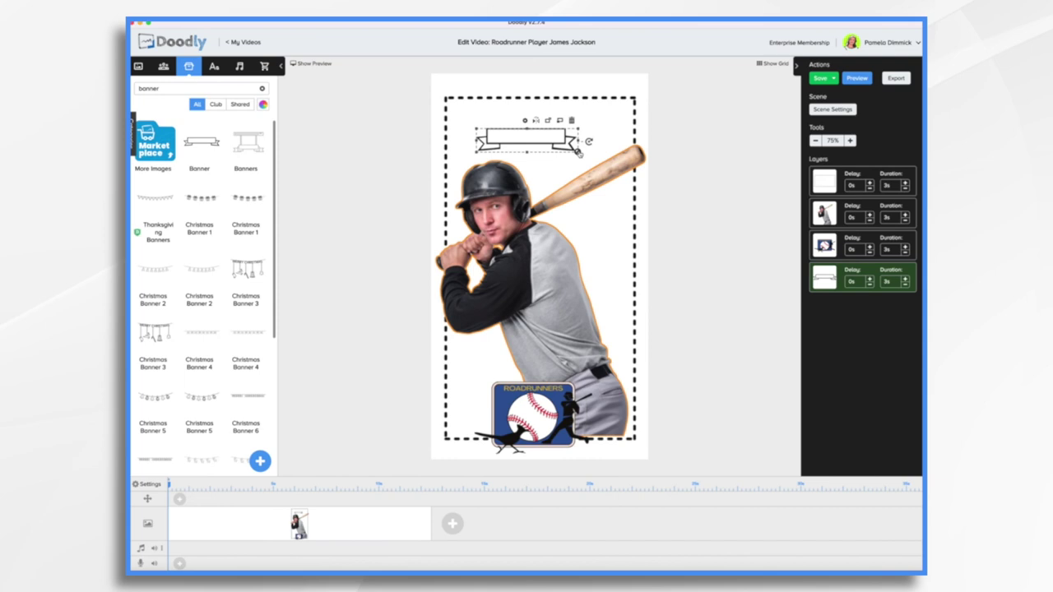
left_click_drag(578, 151, 687, 212)
left_click_drag(571, 156, 528, 107)
left_click(217, 66)
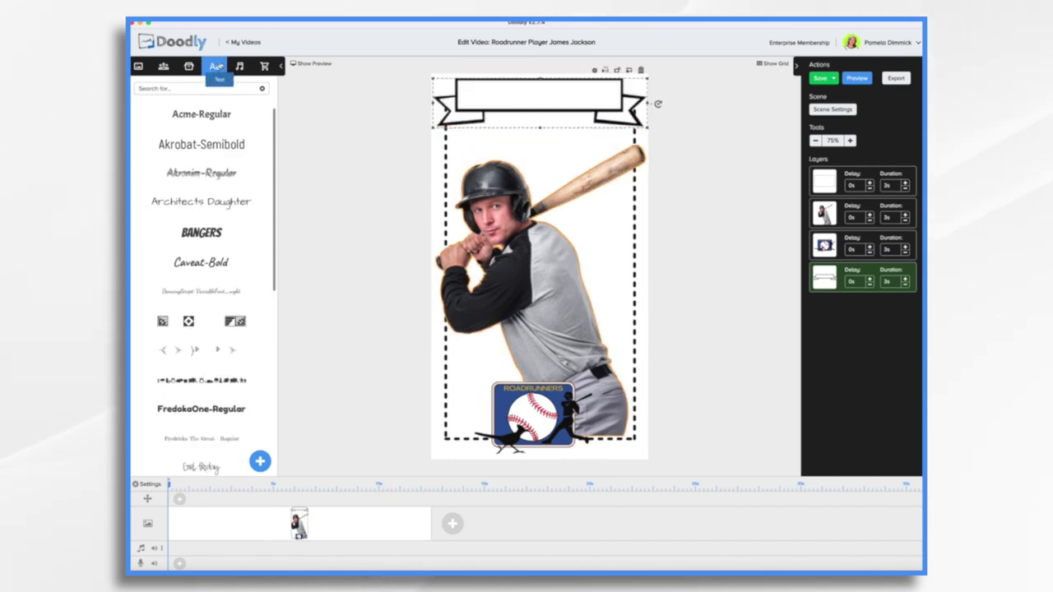
Step: Write 'James Jackson' in Roboto Bold on the banner, then drop Roboto Medium text beneath it
left_click(196, 91)
type("robot")
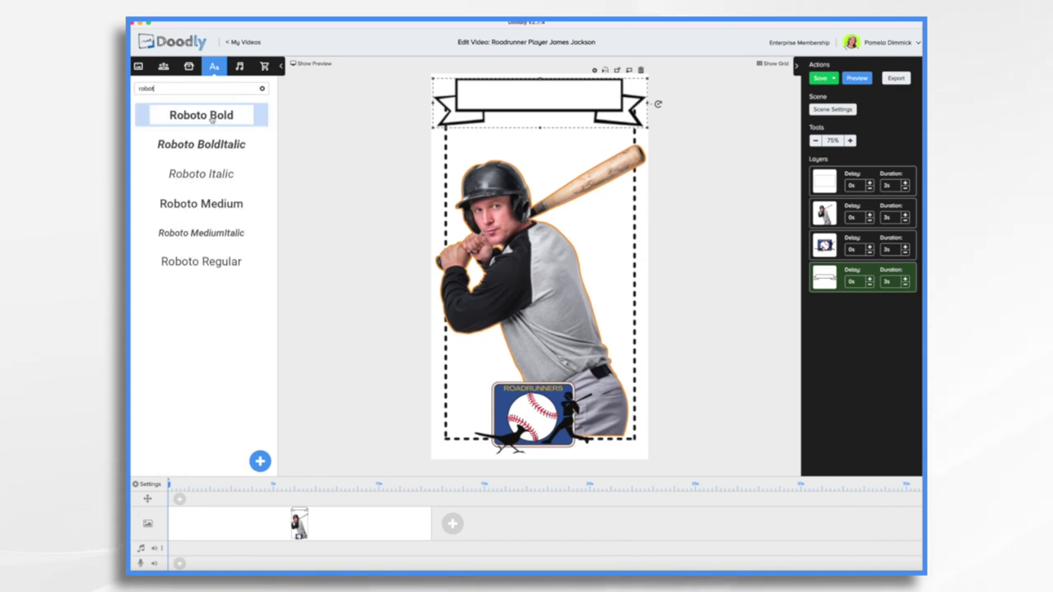
left_click_drag(212, 119, 570, 97)
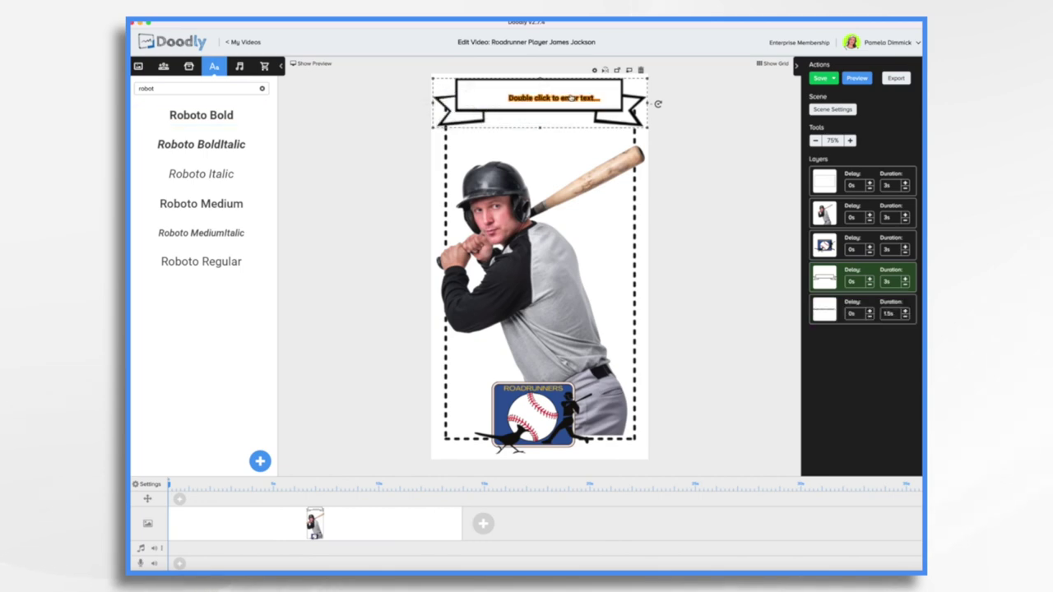
double_click(571, 97)
key("ctrl+a")
type("James Jackson")
left_click(618, 376)
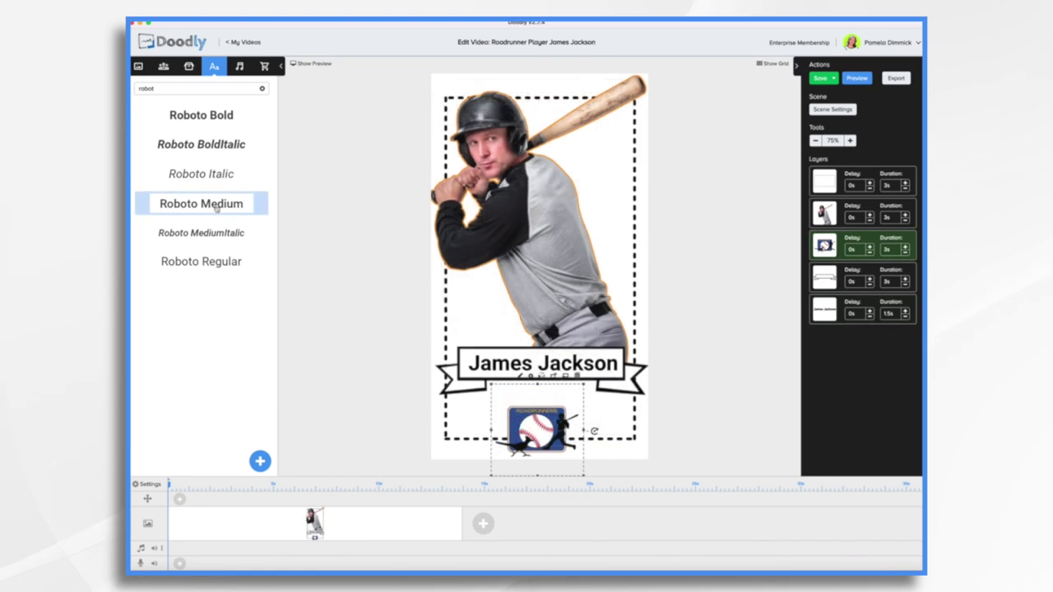
left_click_drag(216, 208, 551, 403)
Step: Replace the Roboto Medium placeholder with the caption '2022 Pitcher'
double_click(548, 398)
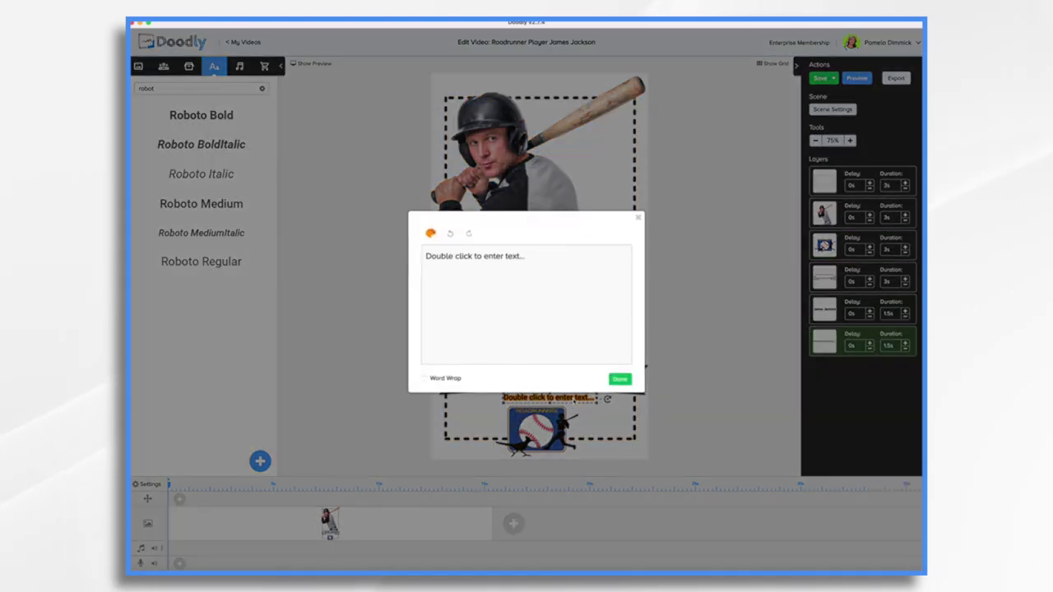
key("ctrl+a")
type("Pi")
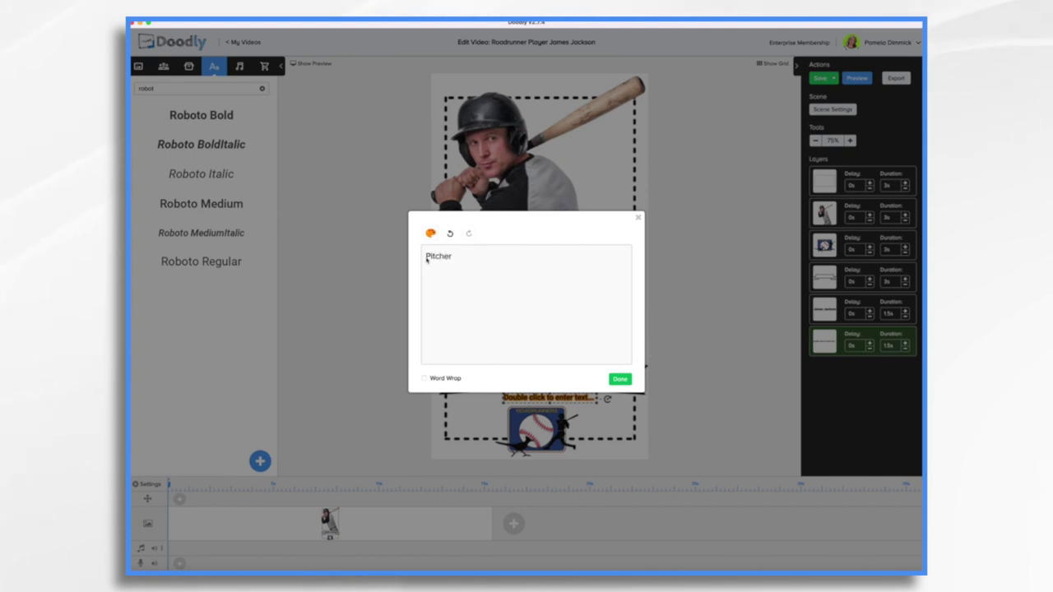
type("-")
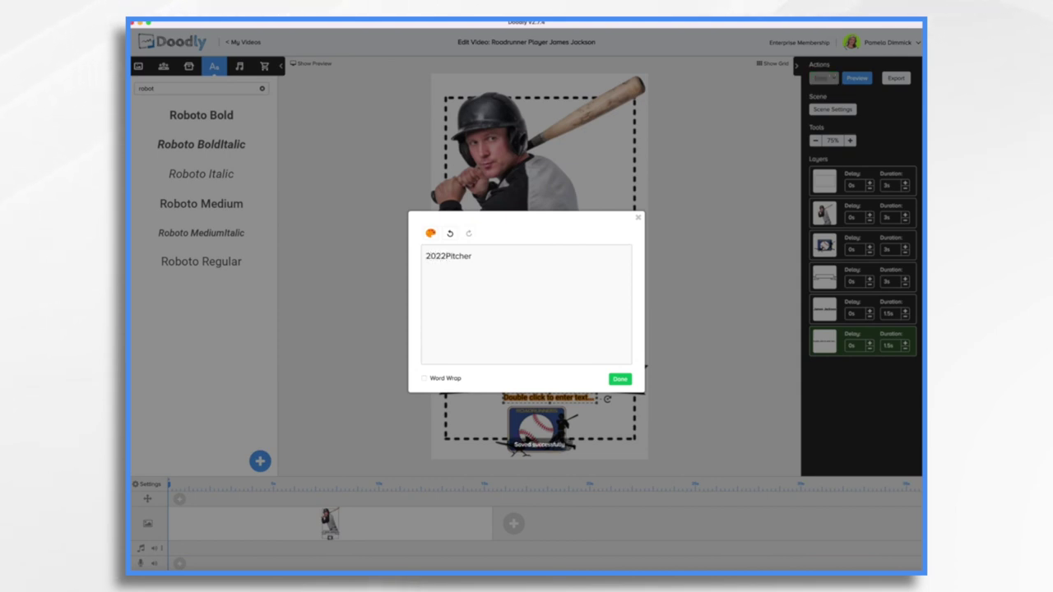
left_click(620, 379)
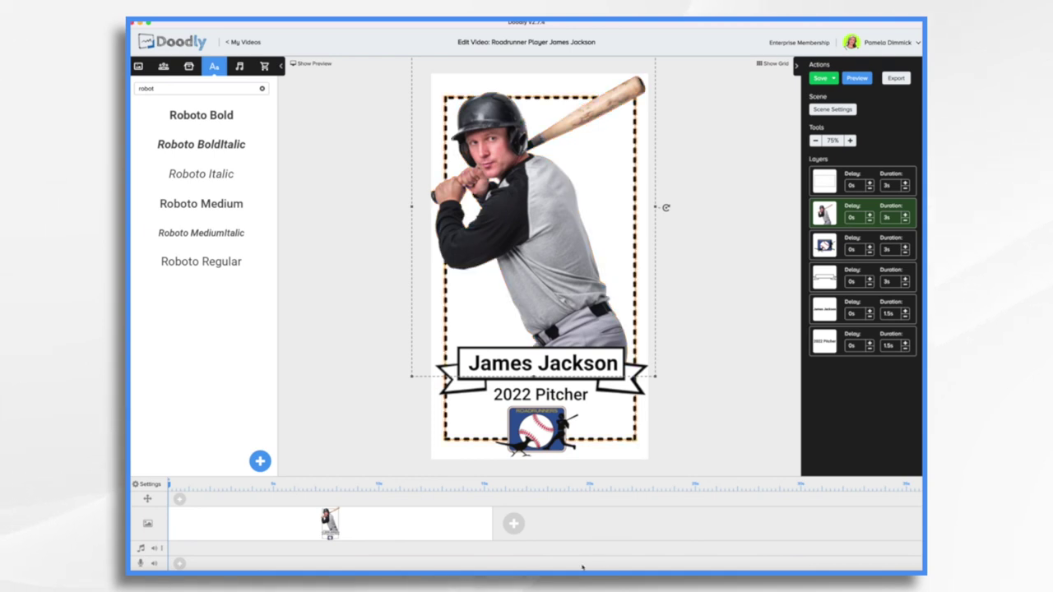
Step: Add a blank second scene after the player card and show the Props library
left_click(513, 524)
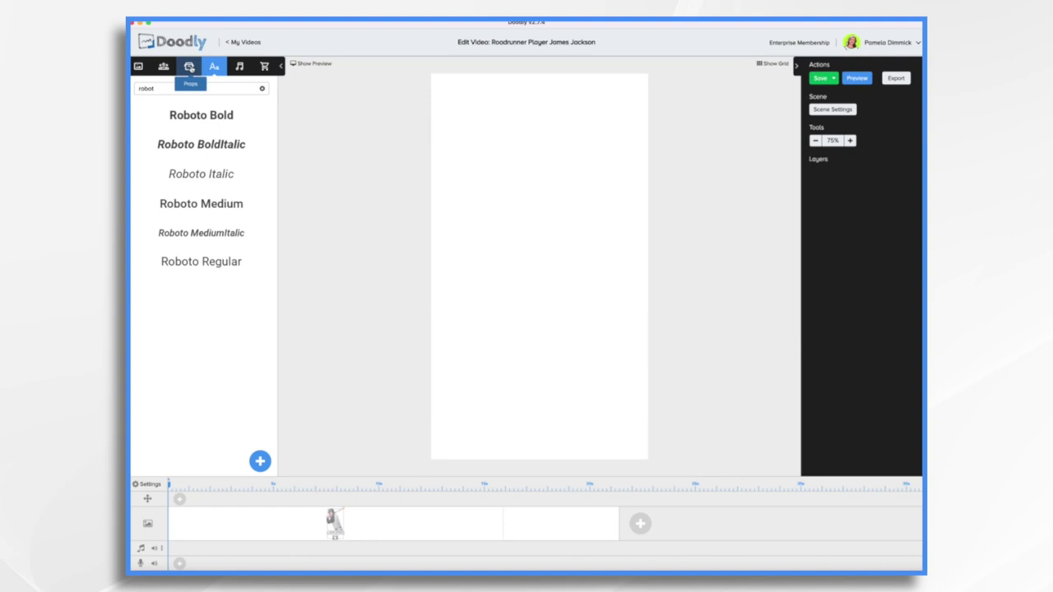
left_click(189, 67)
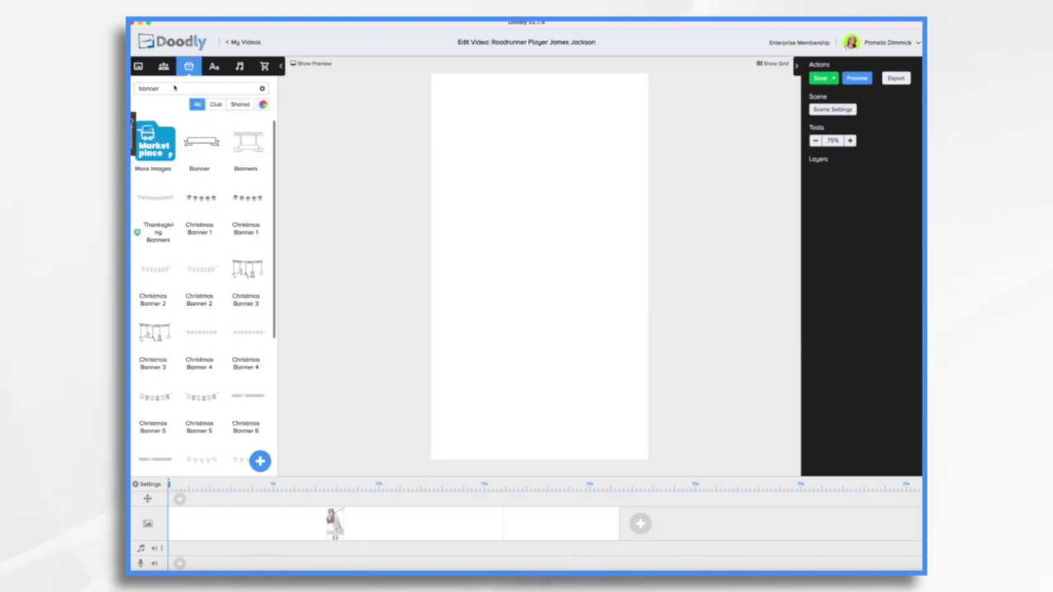
Step: Place the lights-night stadium image (search 'stadi') and stretch it to fill the scene
key("BackSpace")
key("BackSpace")
key("BackSpace")
key("BackSpace")
key("BackSpace")
key("BackSpace")
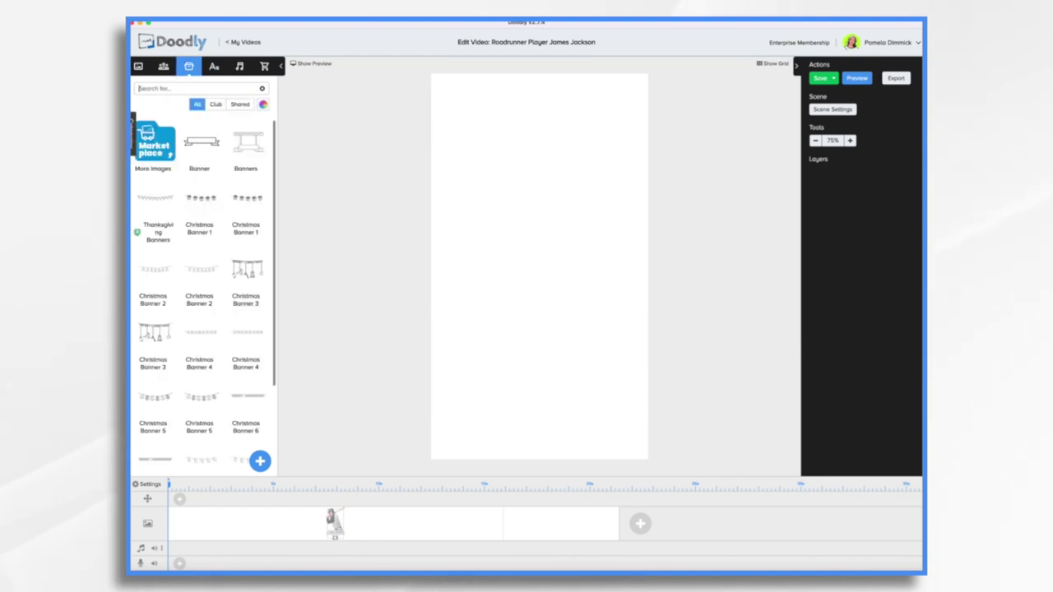
type("stadi")
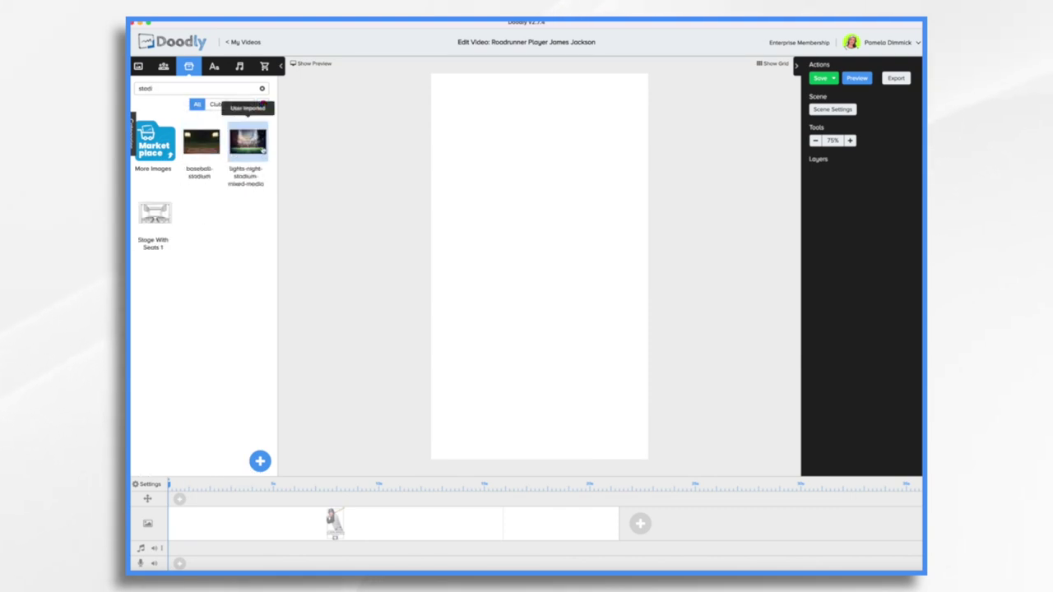
left_click_drag(251, 146, 532, 220)
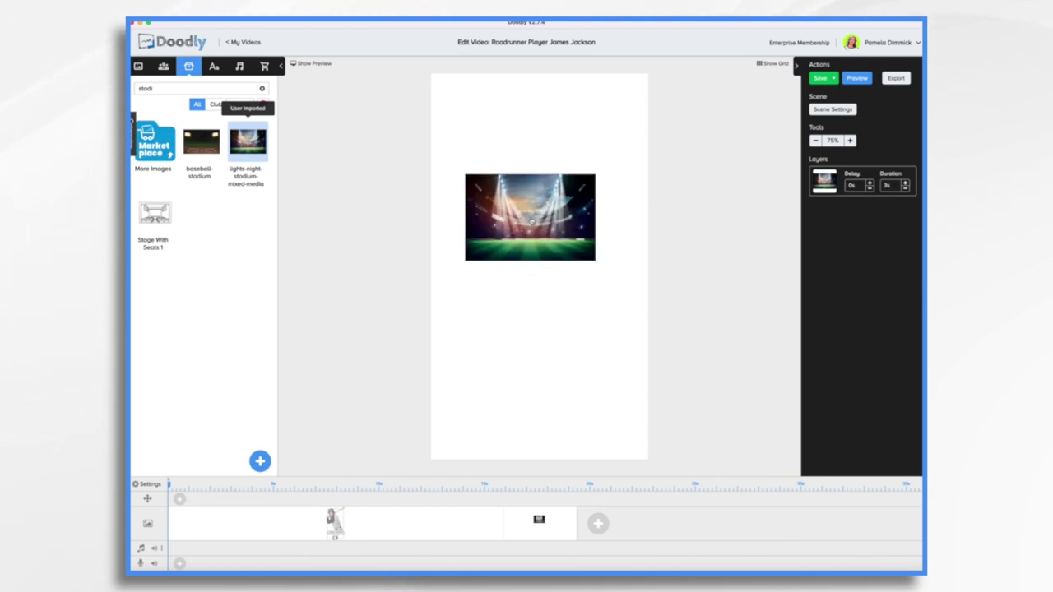
left_click(518, 222)
left_click_drag(465, 270, 337, 362)
left_click_drag(551, 319, 590, 219)
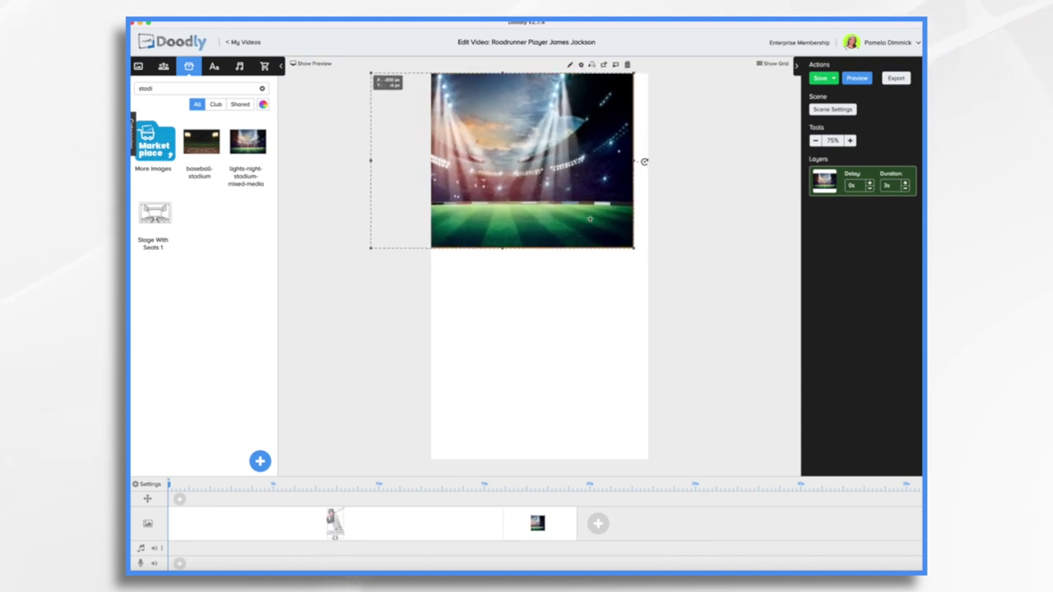
left_click_drag(633, 246, 761, 334)
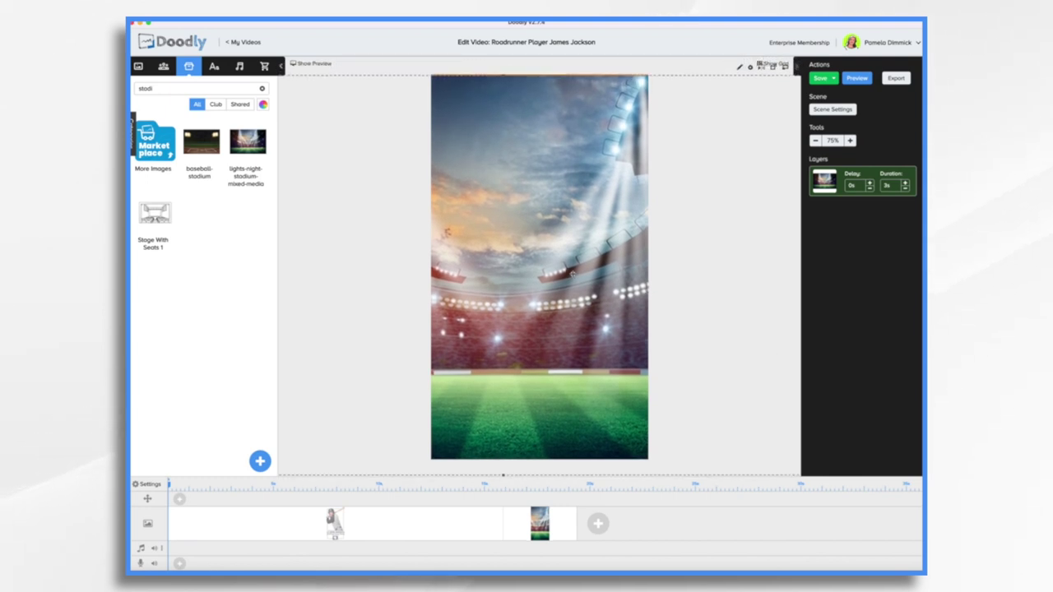
left_click_drag(571, 259, 572, 269)
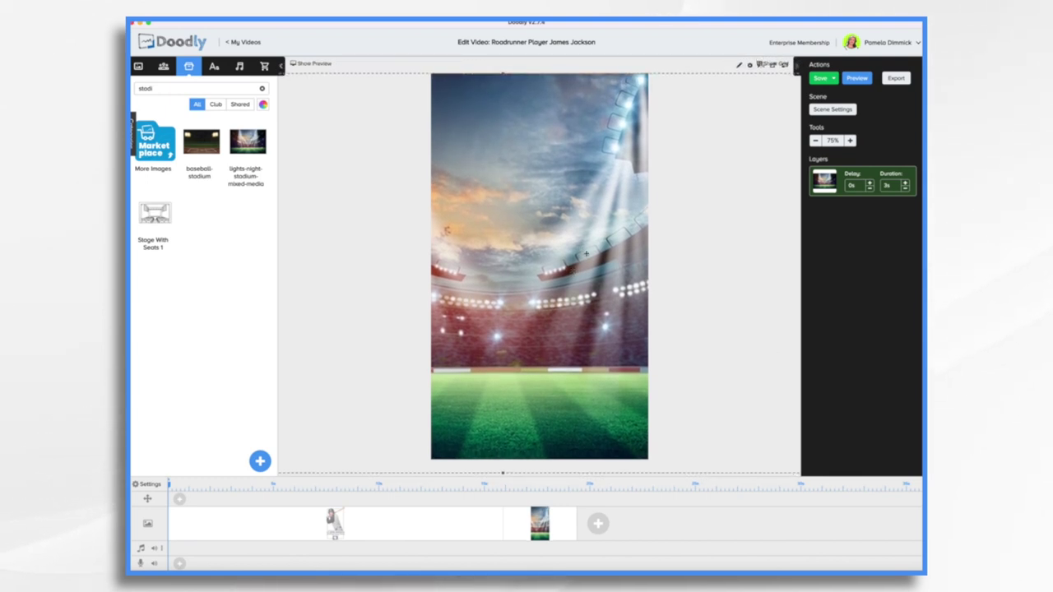
Step: Set the stadium image's opacity to 20%
left_click(750, 67)
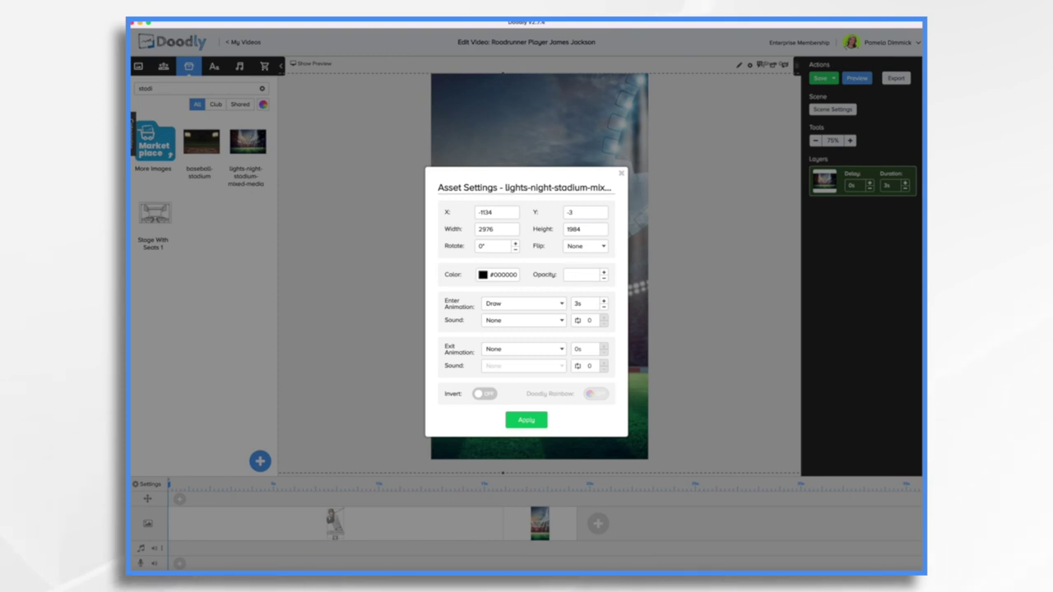
type("20%")
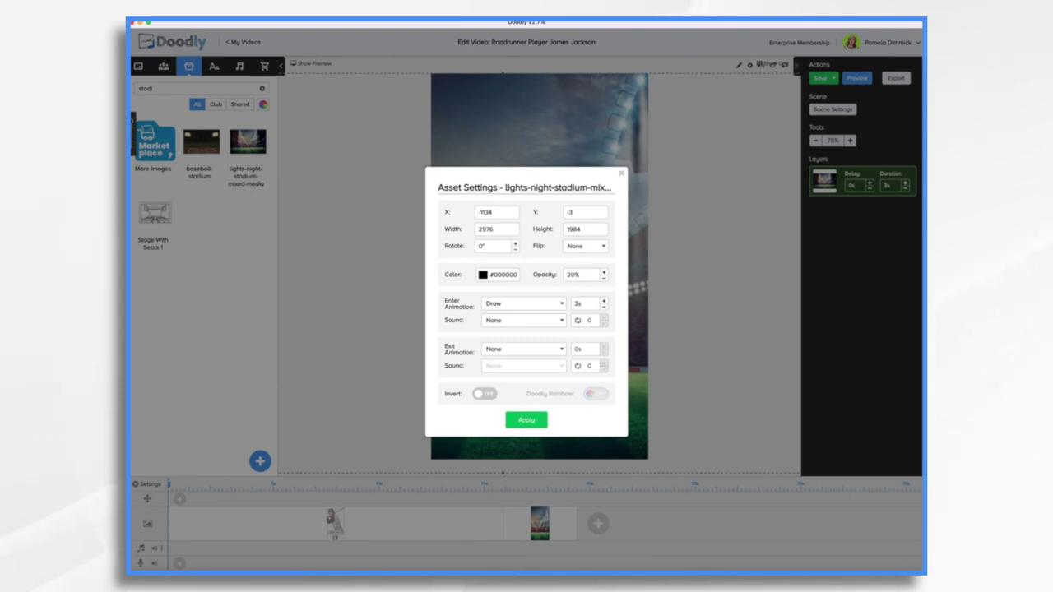
left_click(526, 419)
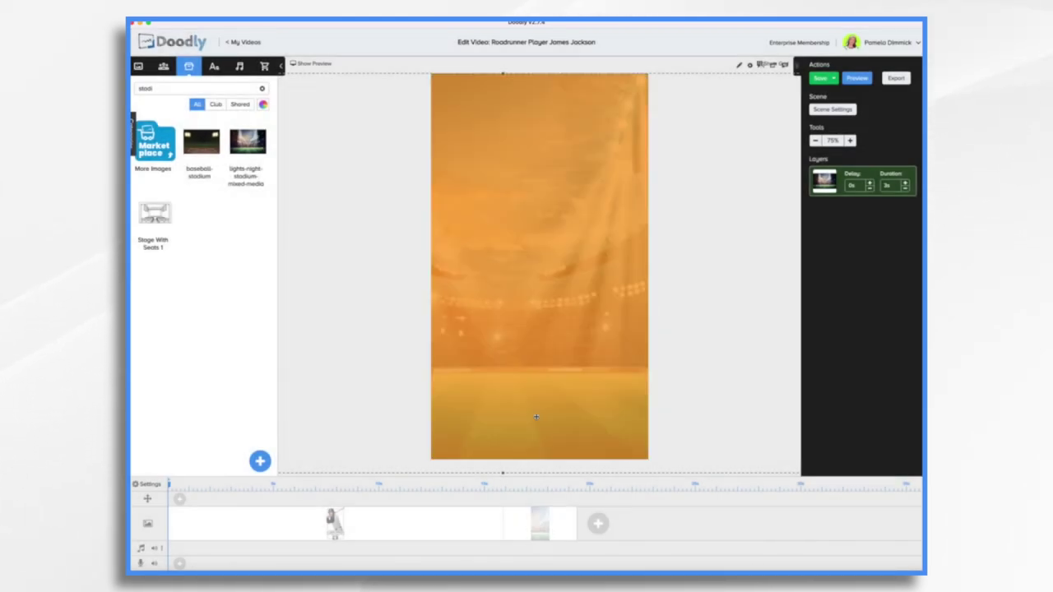
Step: Add a large Roboto Bold 'PLAYER STATS' title across the top of the stadium scene
left_click(214, 68)
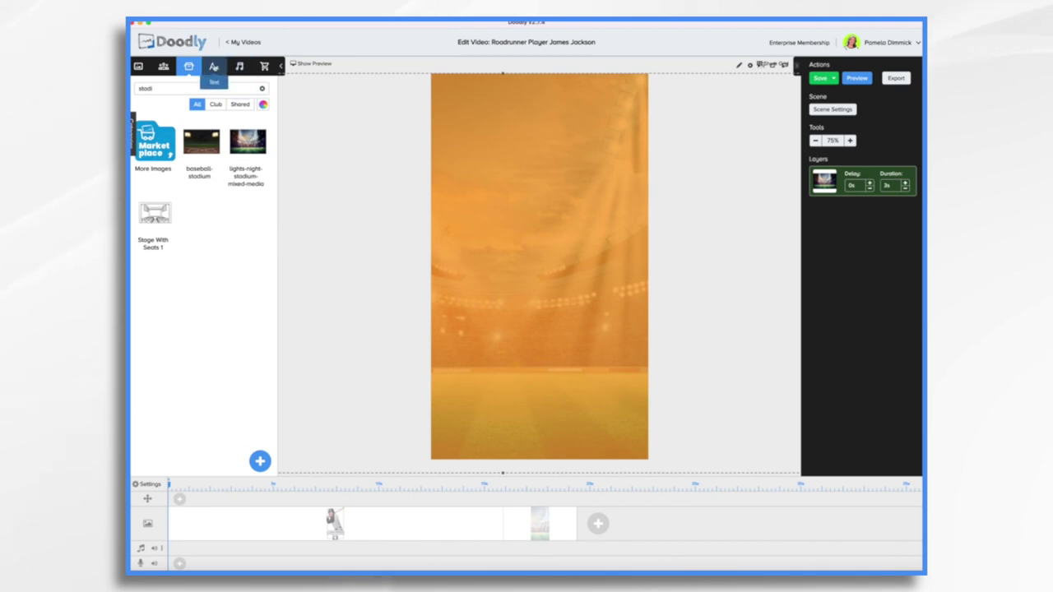
left_click_drag(205, 116, 547, 173)
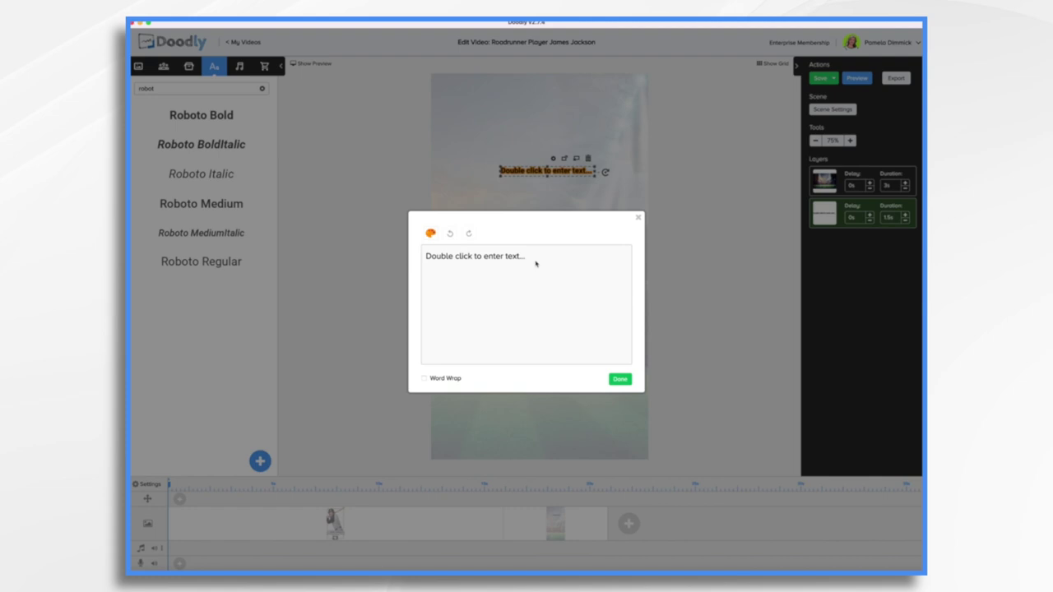
type("PLAYER STATS")
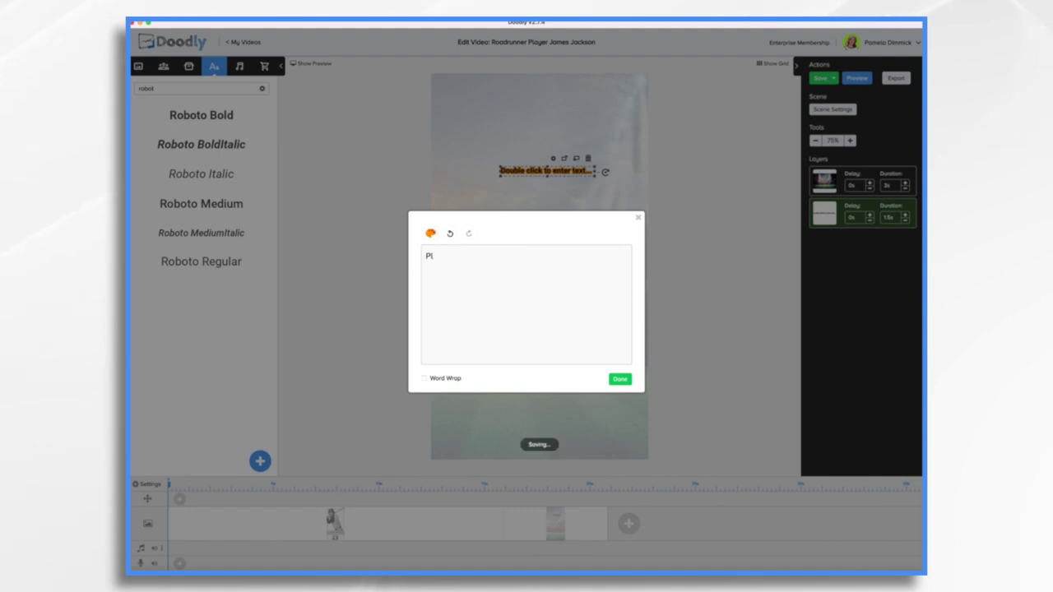
left_click(620, 378)
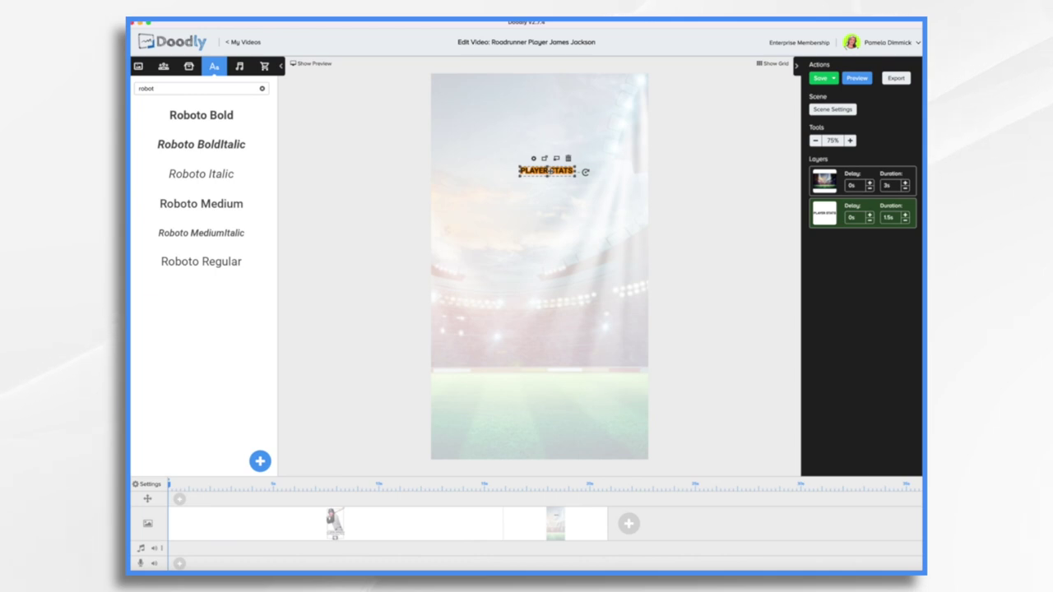
left_click_drag(577, 182, 694, 212)
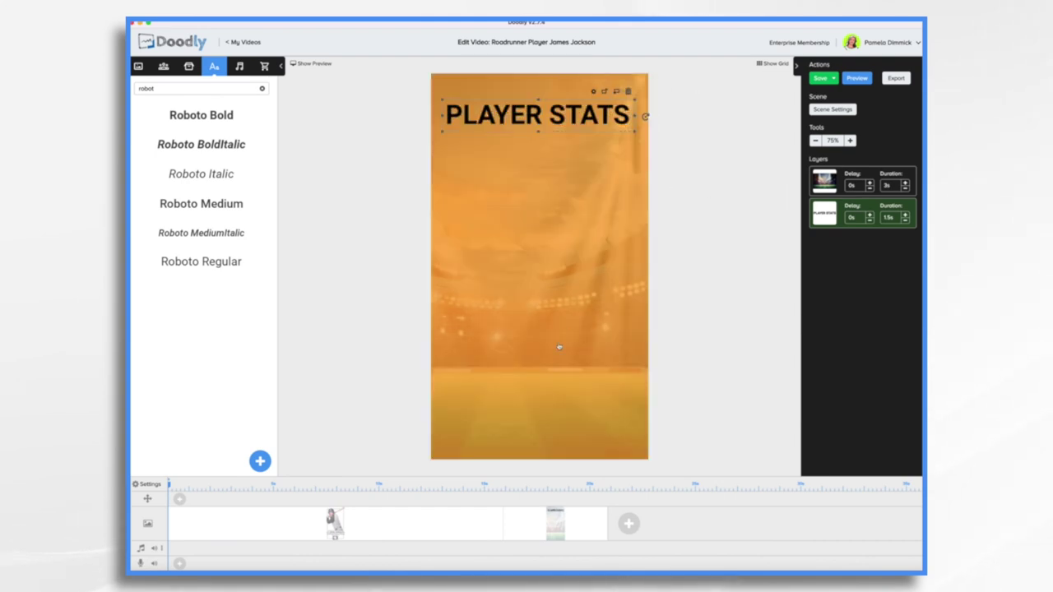
left_click(544, 357)
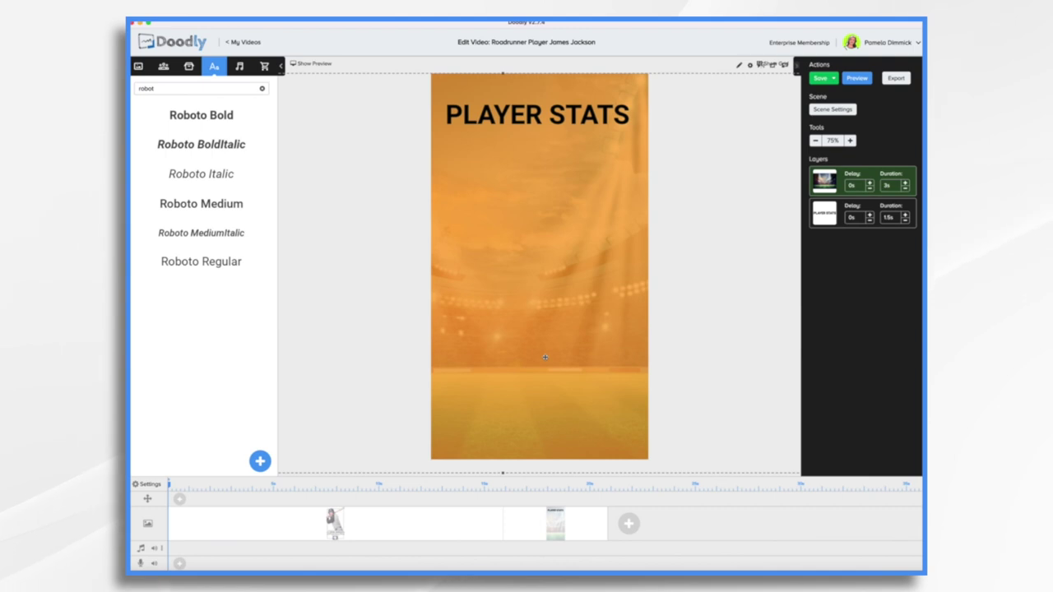
Step: Paste the stadium image into the James Jackson card scene, layer it behind the card, and save
left_click(426, 523)
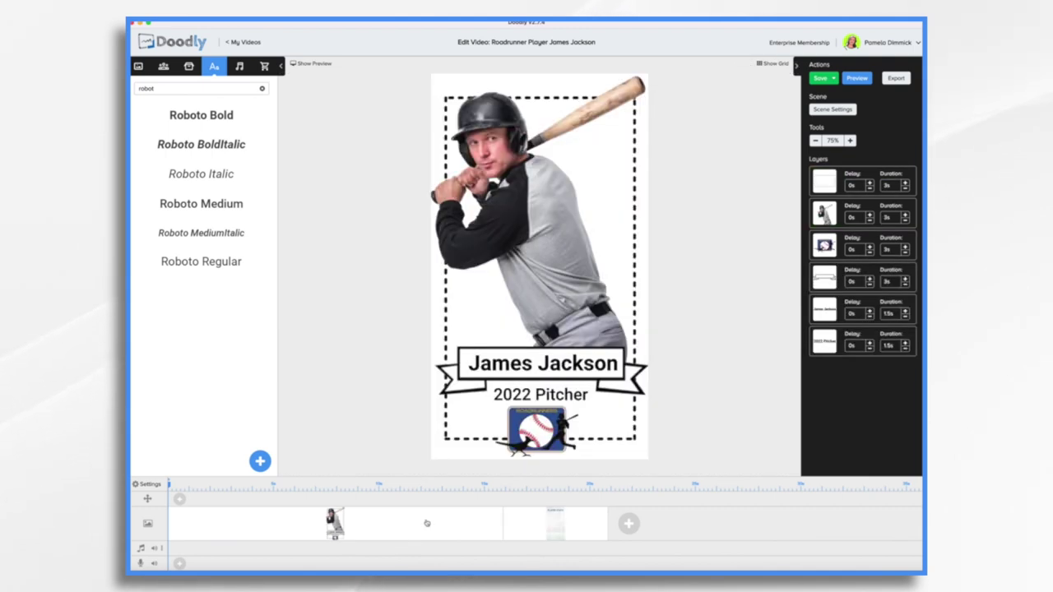
key("super+v")
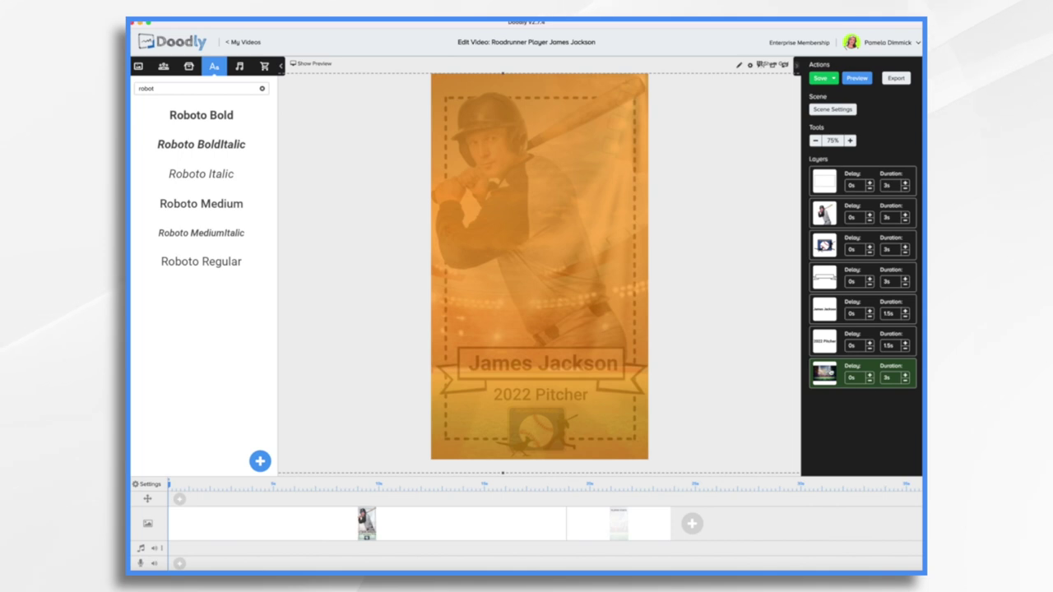
left_click_drag(849, 385, 834, 194)
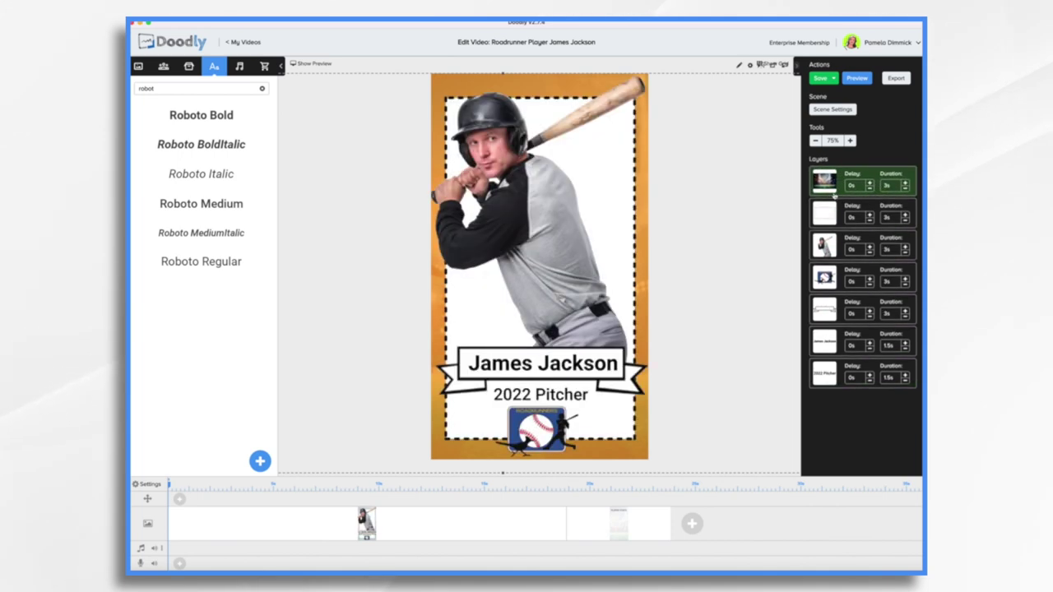
left_click(579, 367)
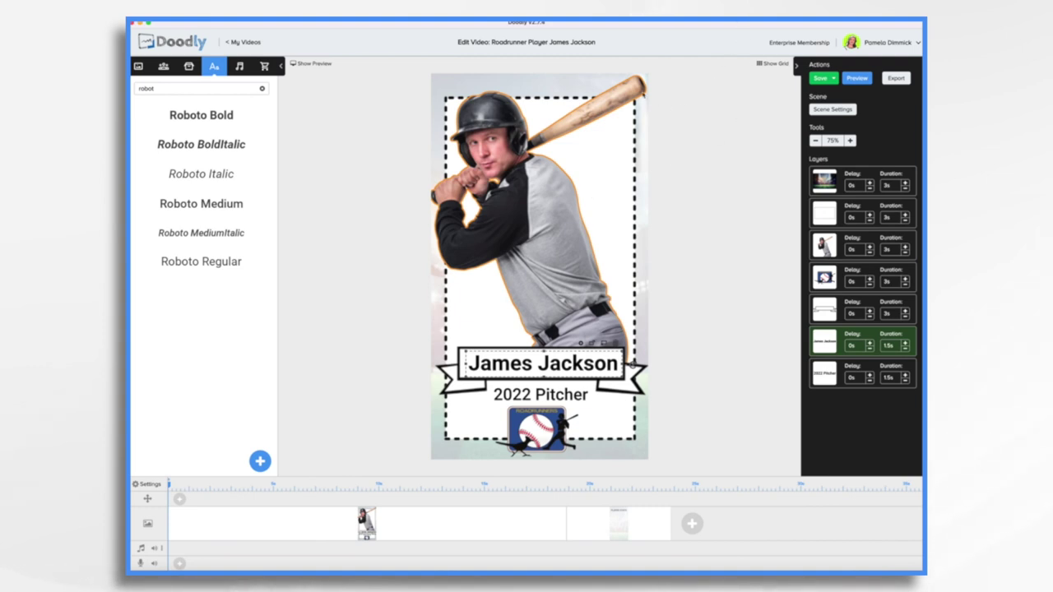
key("ctrl+s")
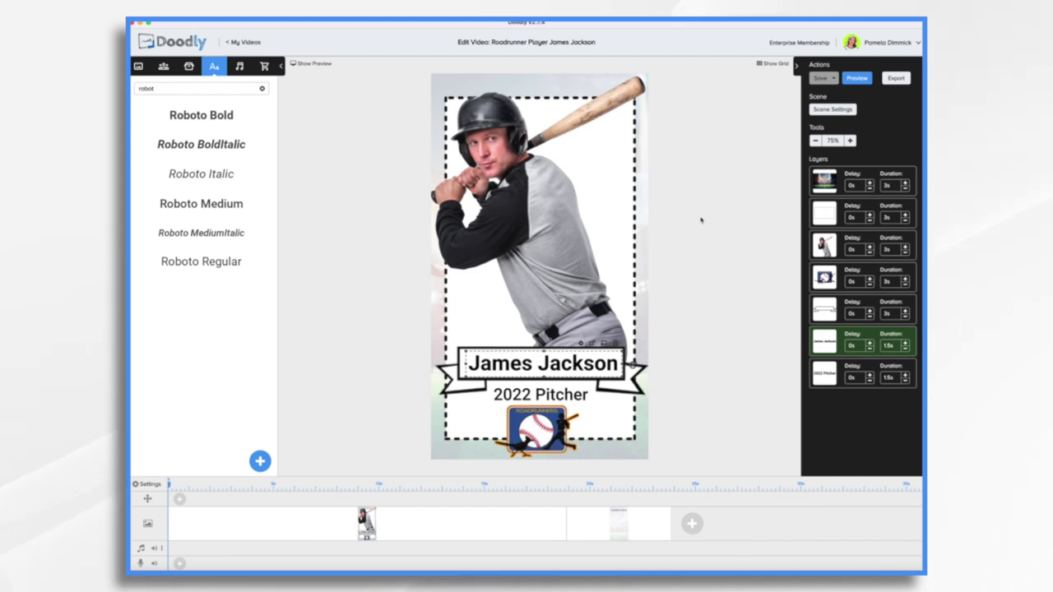
Step: Add a Roboto Regular 'Position: Pitcher' line below the title and stack pasted copies beneath it
left_click(658, 533)
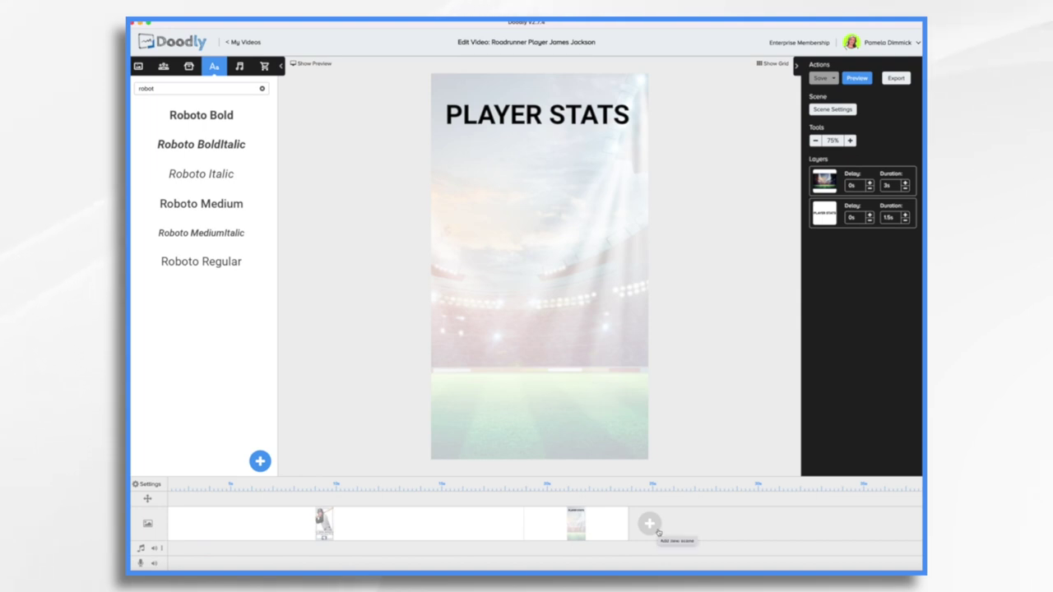
left_click_drag(201, 260, 534, 207)
double_click(534, 206)
type("P")
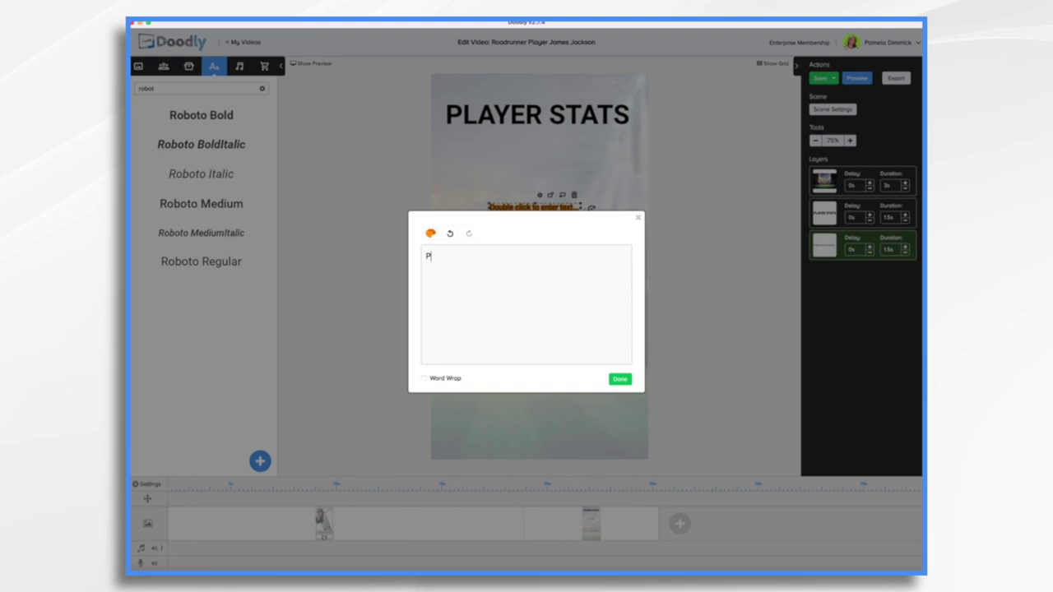
type("osition: Pitcher")
left_click(620, 378)
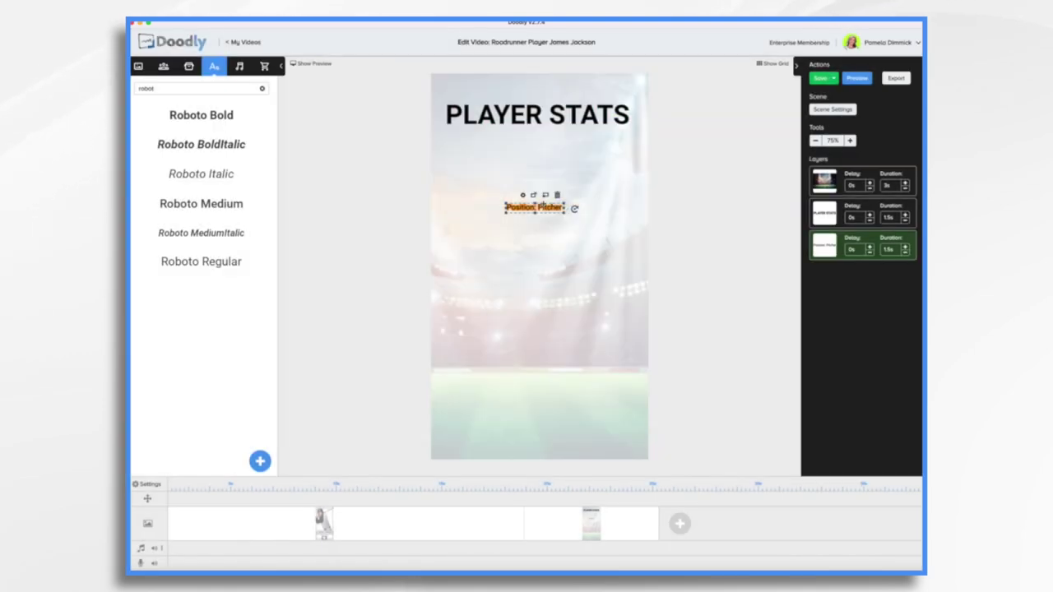
left_click_drag(535, 208, 526, 153)
key("ctrl+c")
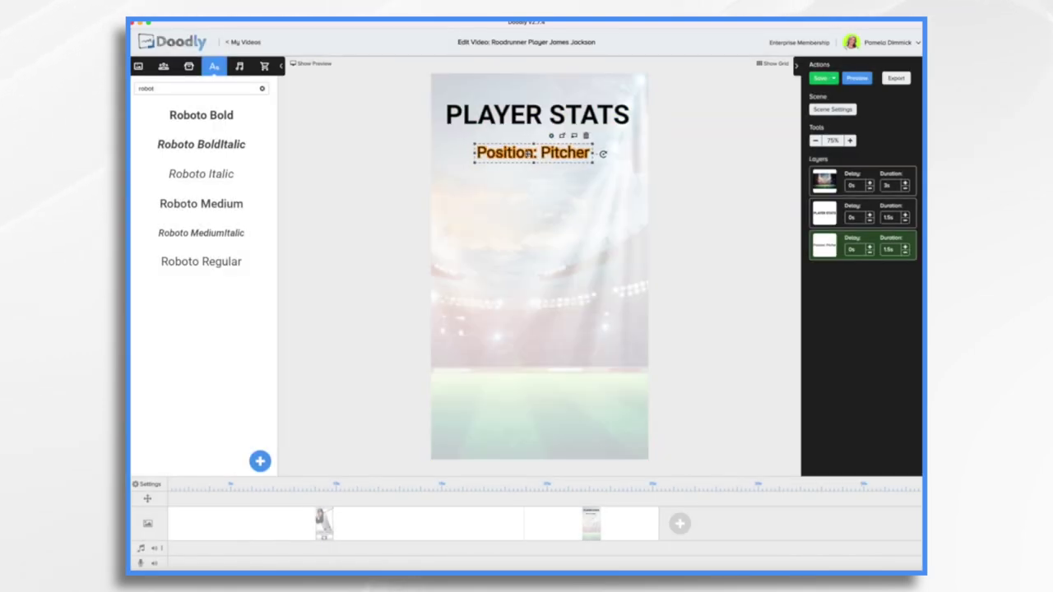
key("ctrl+v")
key("ctrl+v")
left_click_drag(520, 152, 521, 228)
key("ctrl+v")
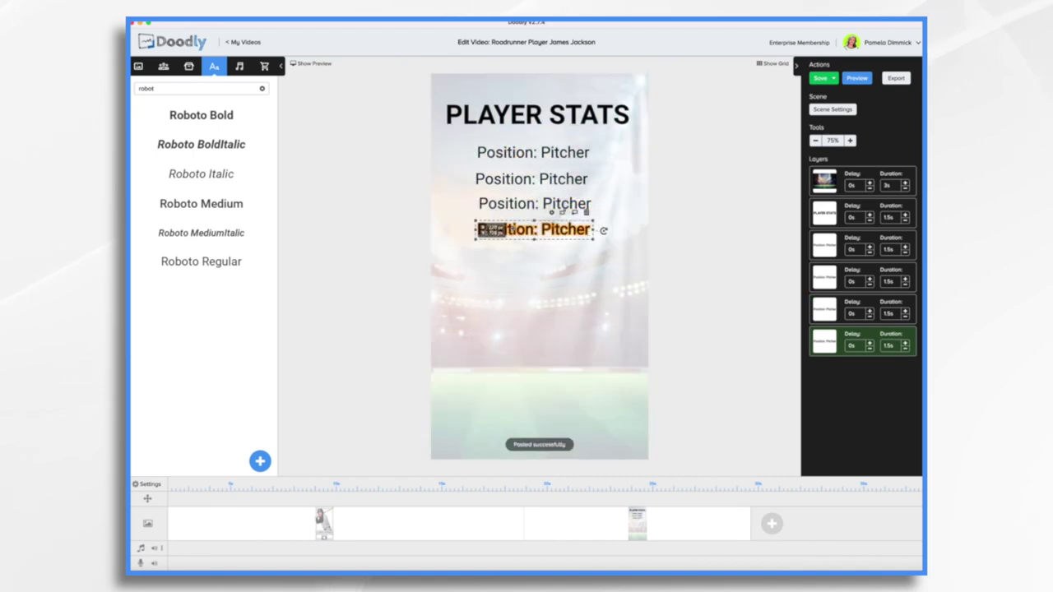
key("ctrl+v")
left_click_drag(520, 153, 523, 258)
key("ctrl+v")
left_click_drag(520, 152, 523, 289)
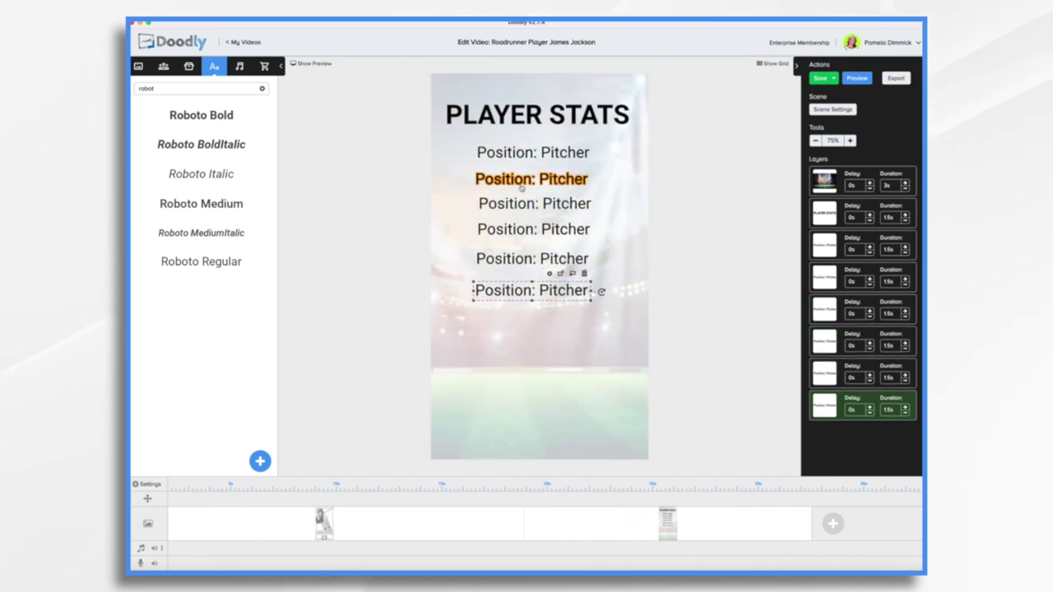
Step: Rewrite the next copies as 'Years Played: 2019 - 2022', 'Runs: 18' and 'RBI: 50'
double_click(531, 179)
key("ctrl+a")
type("Years Played: 2")
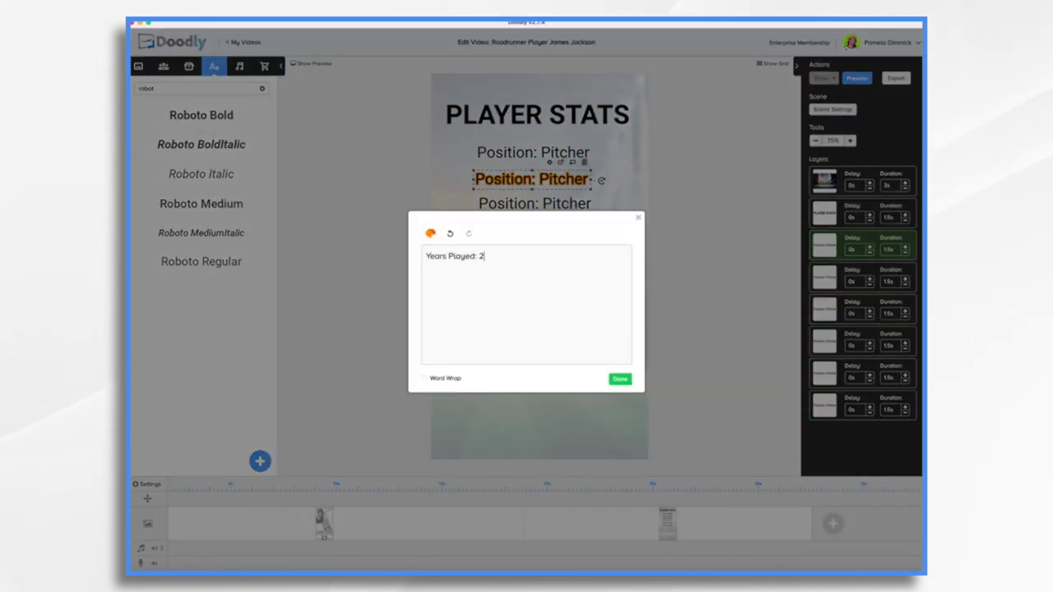
type("019 - 2022")
left_click(619, 378)
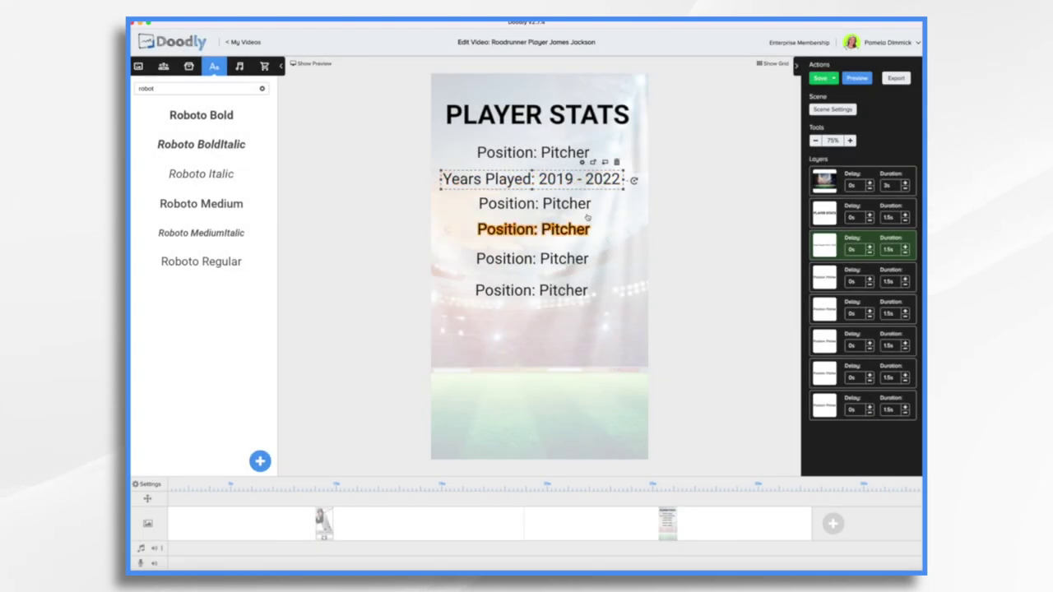
double_click(534, 203)
key("ctrl+a")
key("BackSpace")
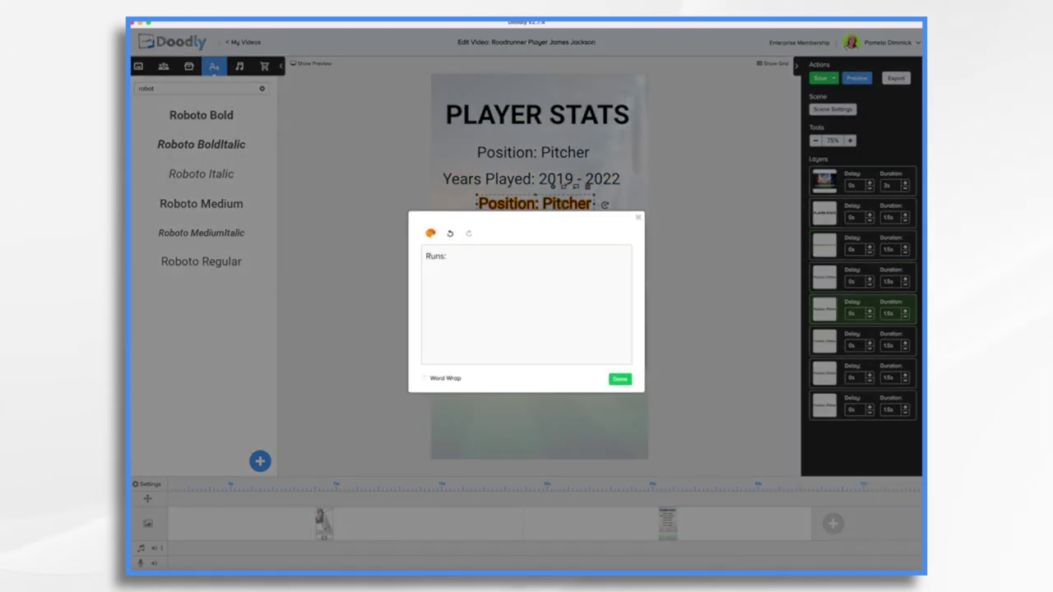
left_click(619, 379)
double_click(535, 231)
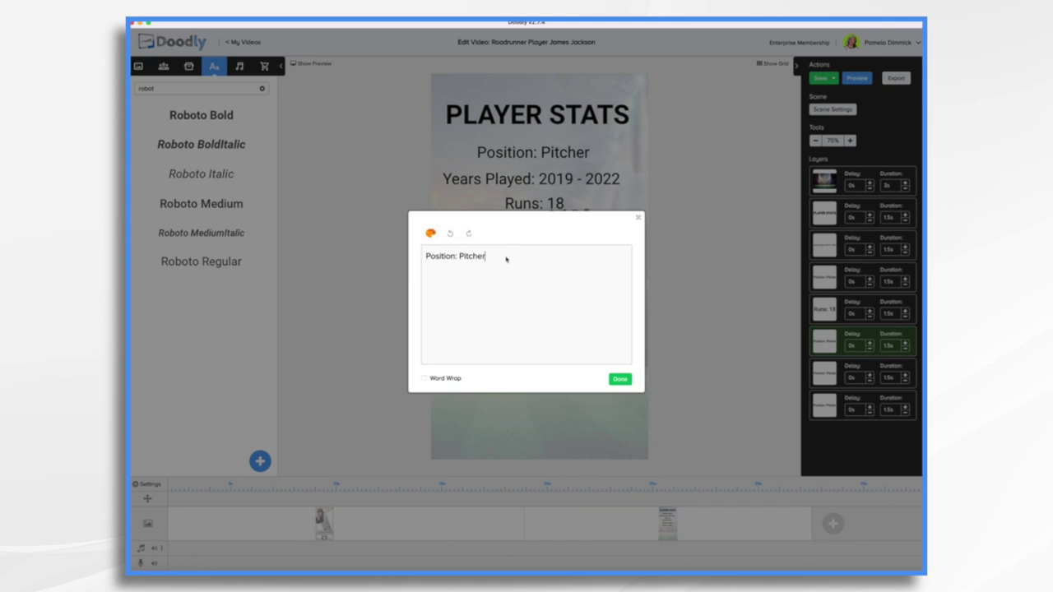
key("ctrl+a")
type("RBI")
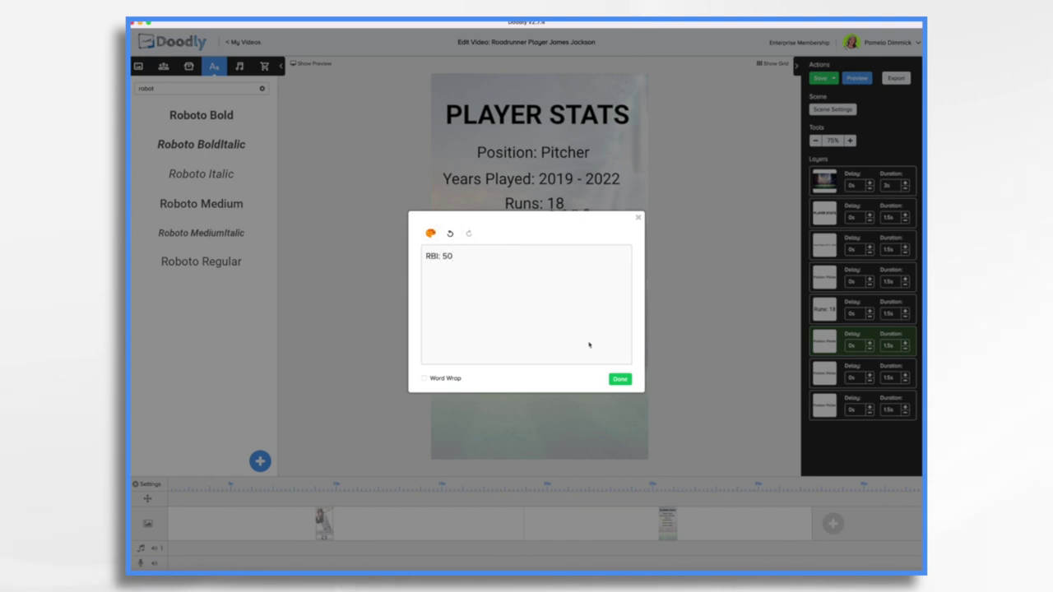
left_click(619, 378)
Step: Change the last two lines to 'Home Runs: 10' and 'PCT: .244', spaced evenly under RBI
double_click(534, 258)
key("ctrl+a")
type("Home Ru")
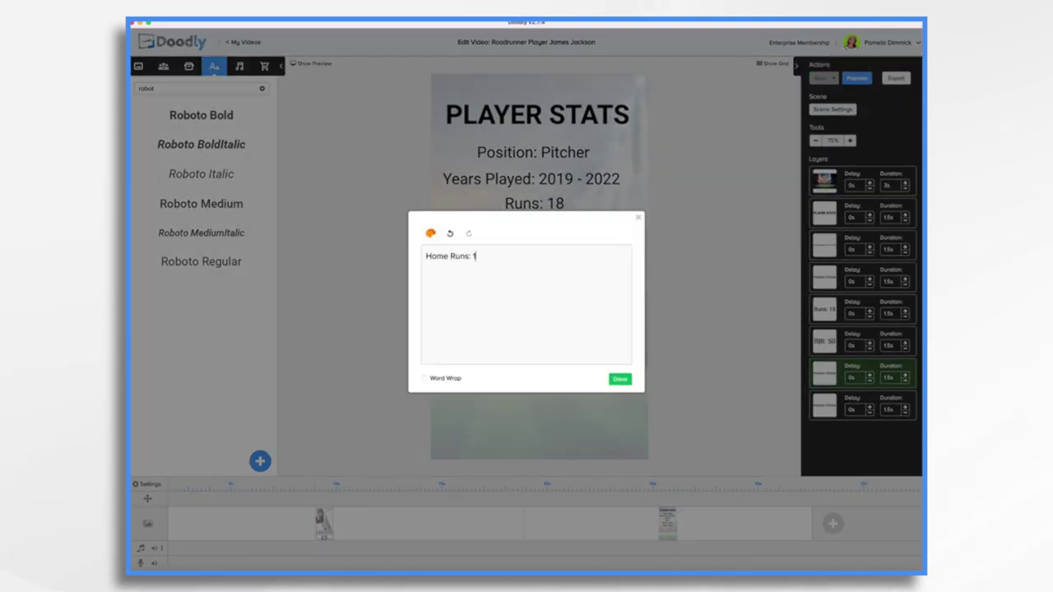
type("ns: 10")
left_click(619, 378)
double_click(533, 291)
key("ctrl+a")
type("PC")
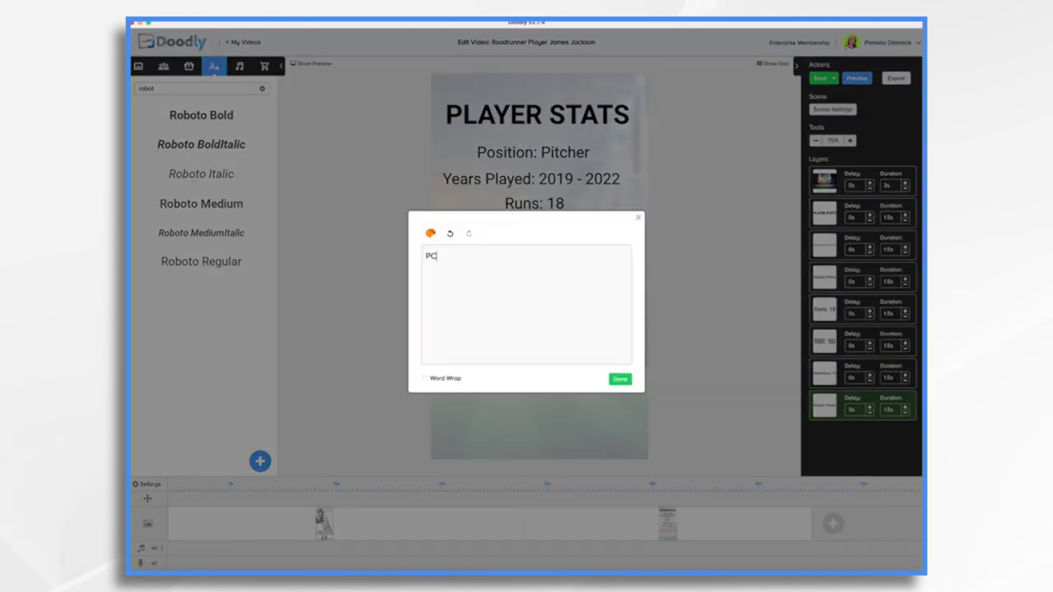
type("T: .244")
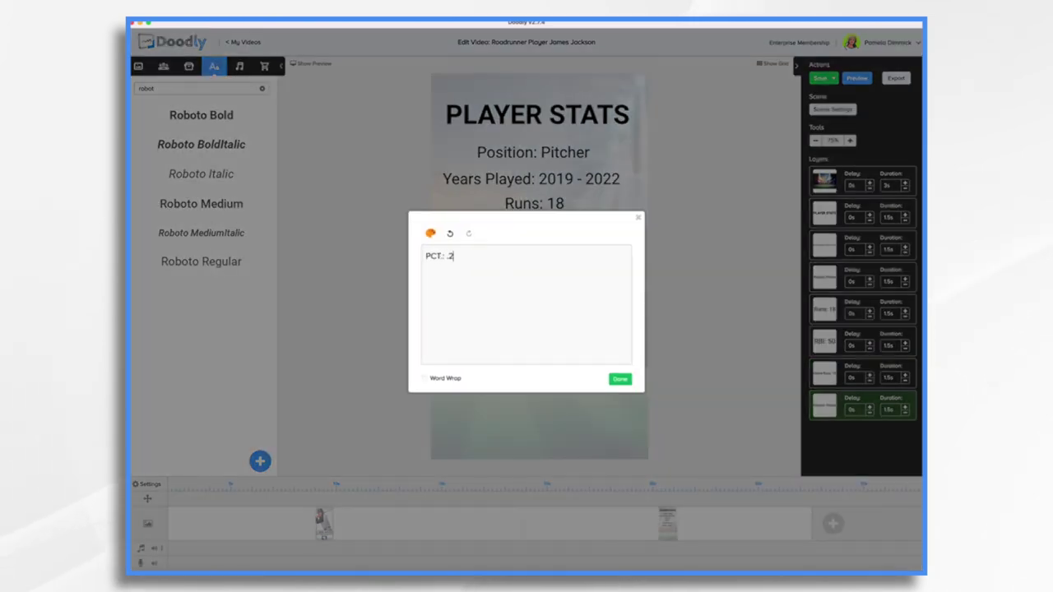
left_click(619, 378)
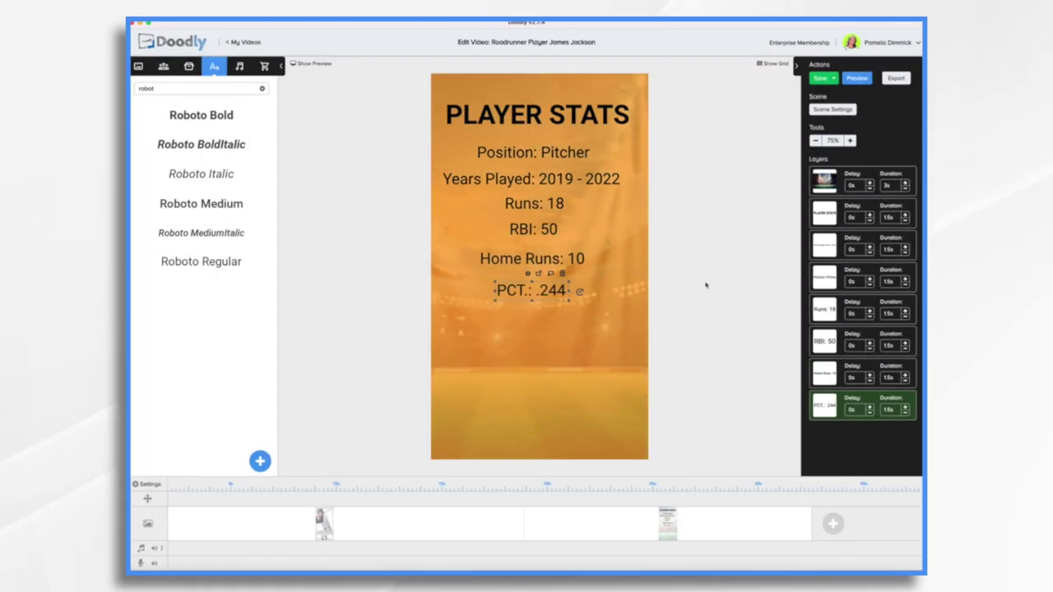
left_click(535, 259)
left_click_drag(534, 259, 535, 251)
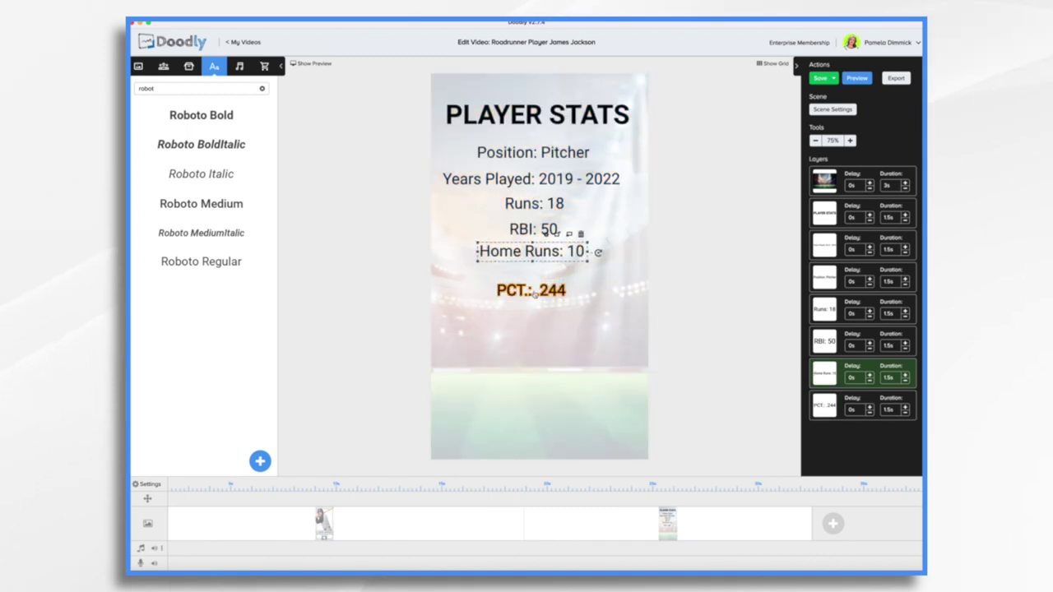
left_click_drag(535, 294, 535, 283)
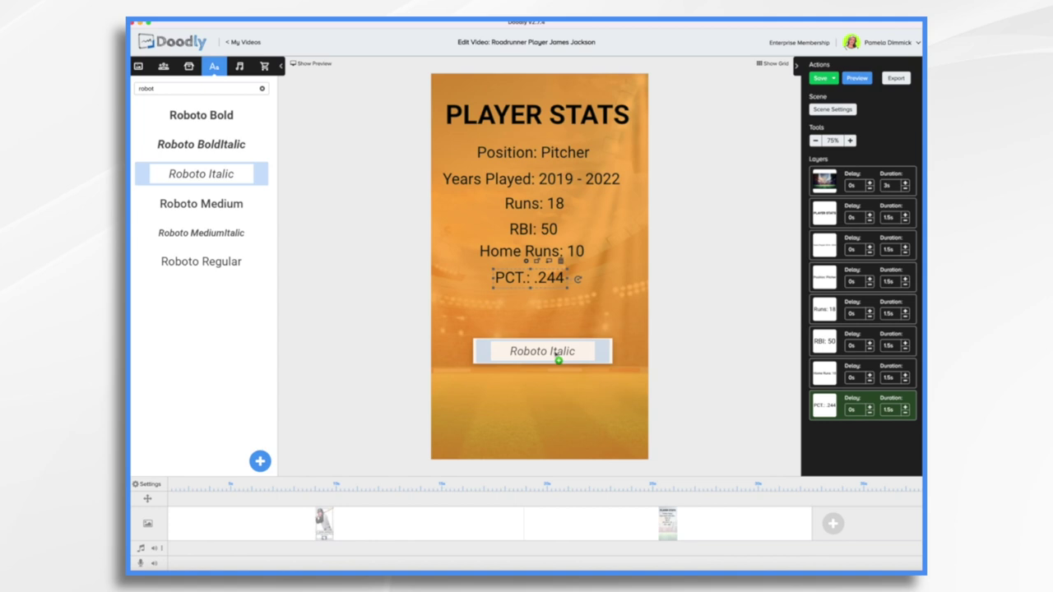
Step: Add a Roboto Italic 'Words to Live By:' heading below the stats
left_click_drag(558, 354, 559, 354)
double_click(562, 354)
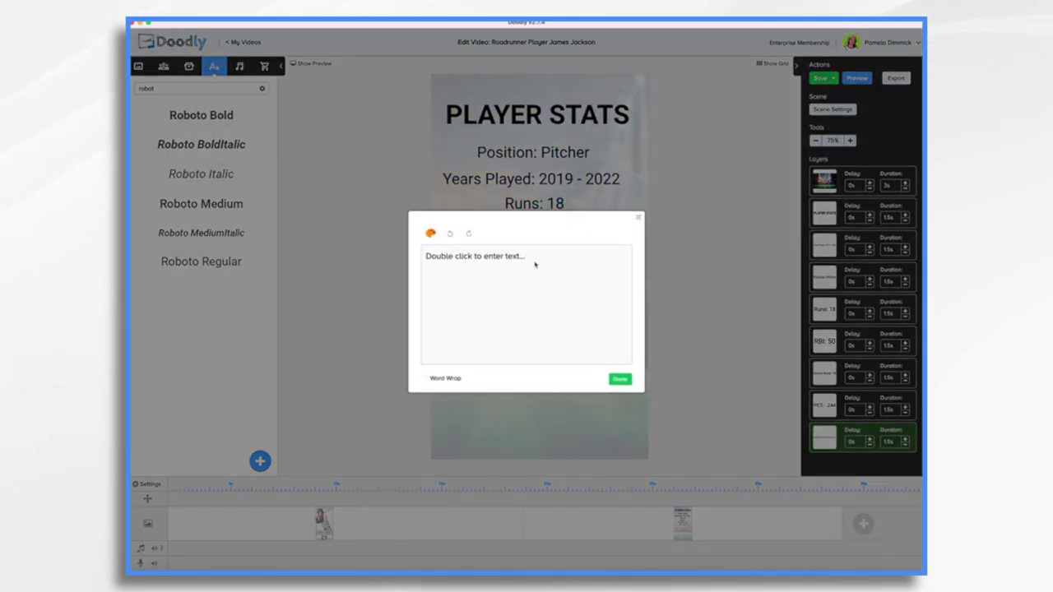
key("super+a")
key("BackSpace")
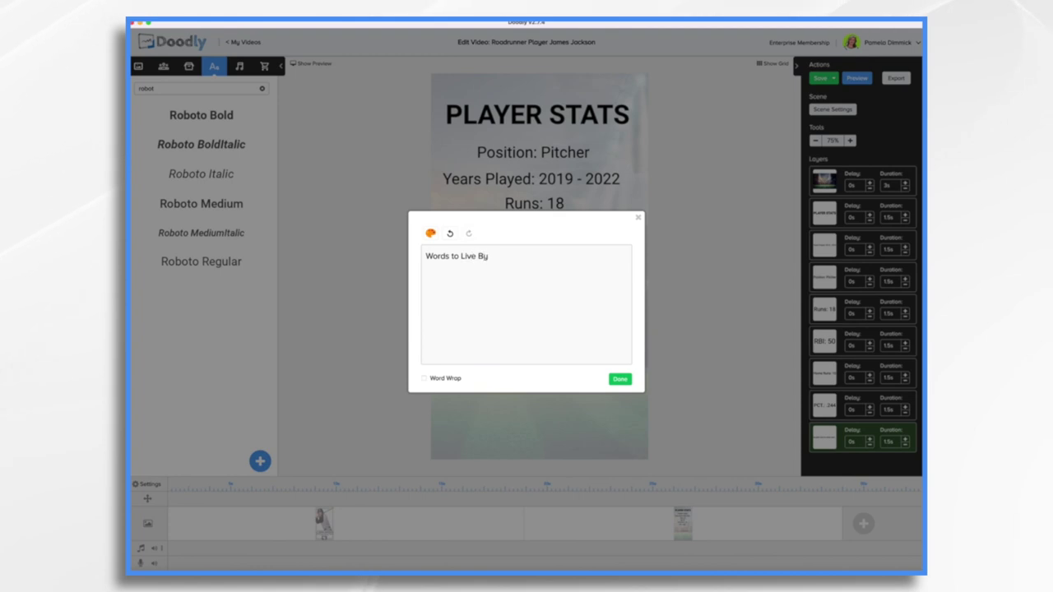
left_click(620, 379)
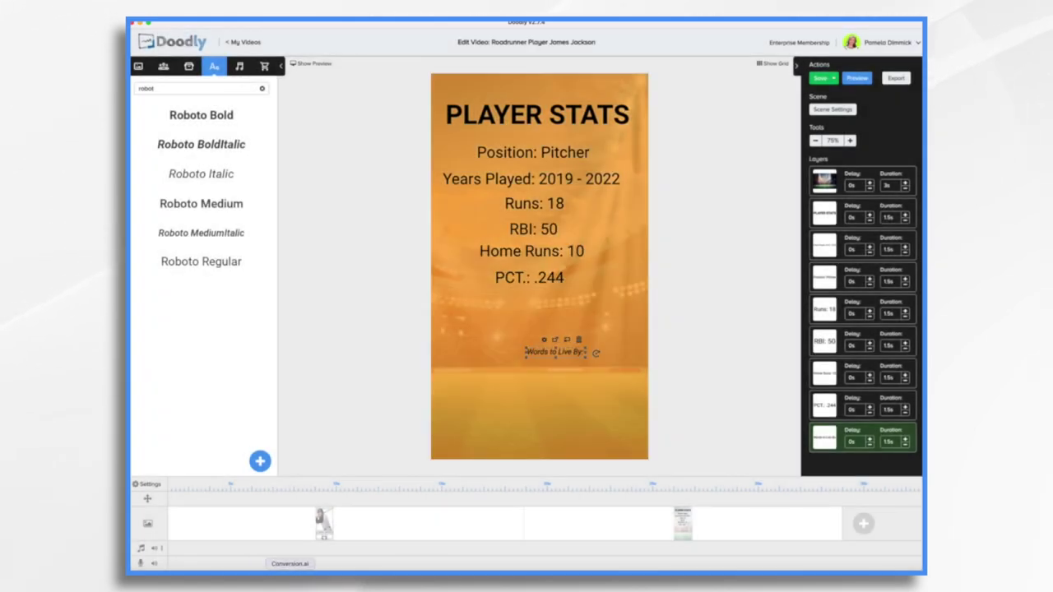
Step: Add the pasted 'play the game the right way' quote beneath the heading and resize it
left_click_drag(201, 173, 564, 364)
double_click(564, 364)
key("super+a")
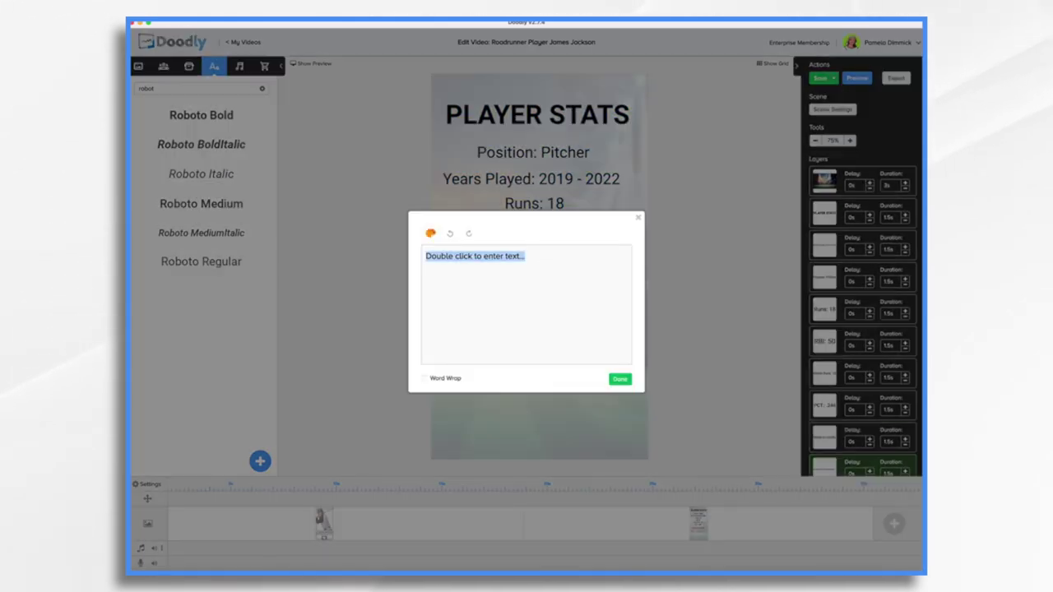
type("\"I just want to play the game the right way, and if that means I have to work a little bit harder, then that's what I'll do.\"")
left_click(620, 378)
left_click_drag(620, 378, 649, 428)
left_click_drag(559, 376, 526, 375)
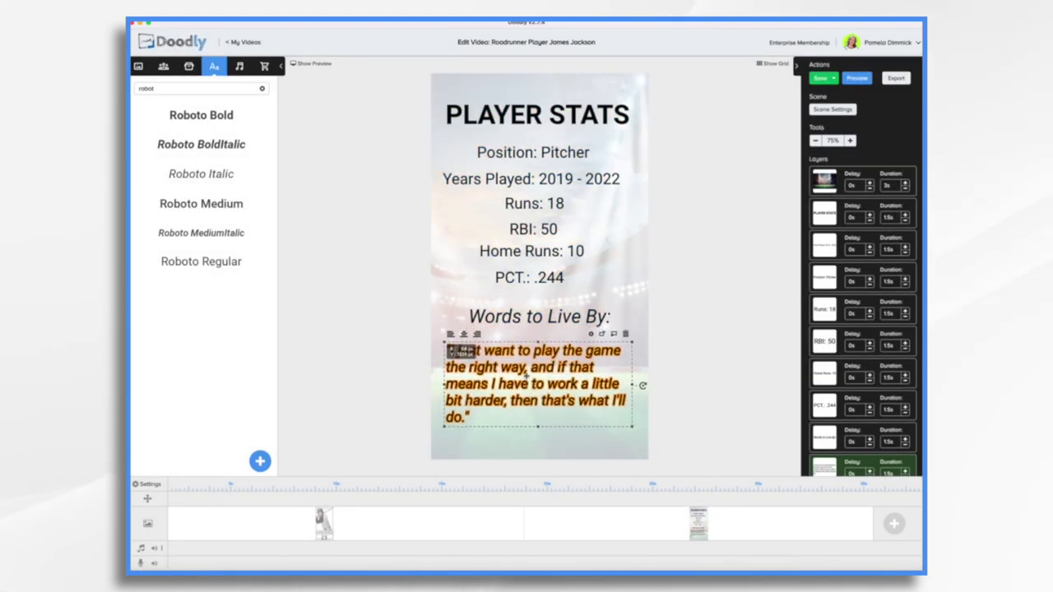
left_click_drag(538, 316, 534, 327)
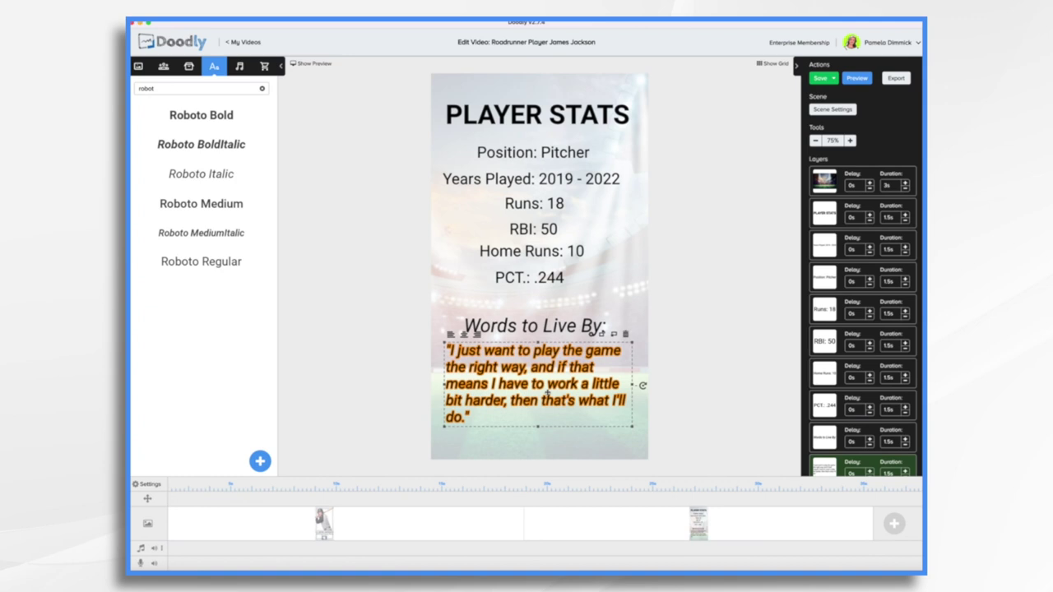
left_click(188, 66)
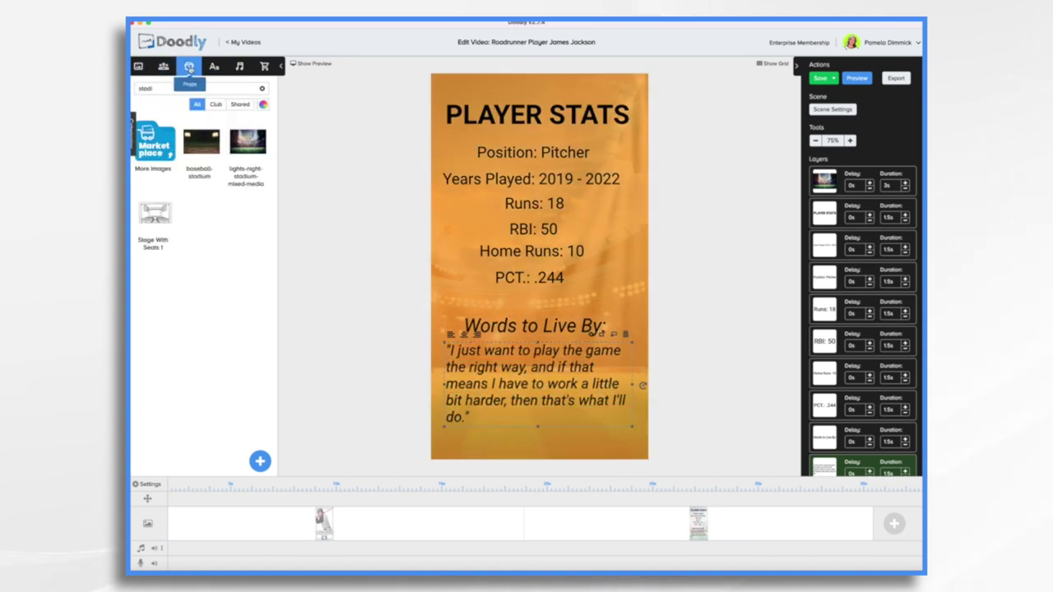
triple_click(180, 88)
Step: Place a Talk Bubbles speech-bubble image behind the quote and shrink the quote to fit inside
type("sppe")
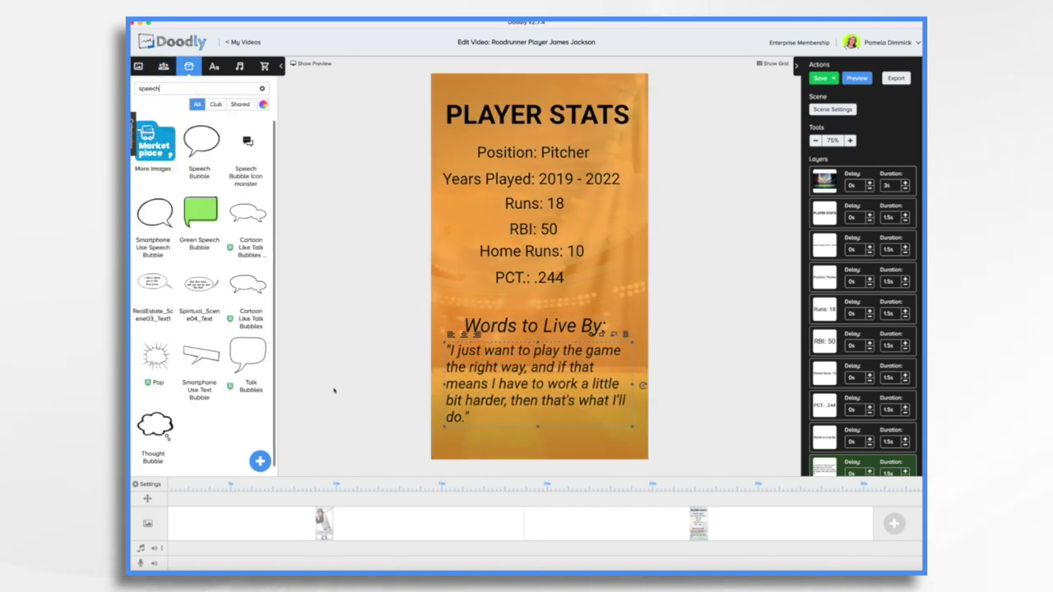
left_click_drag(247, 355, 568, 399)
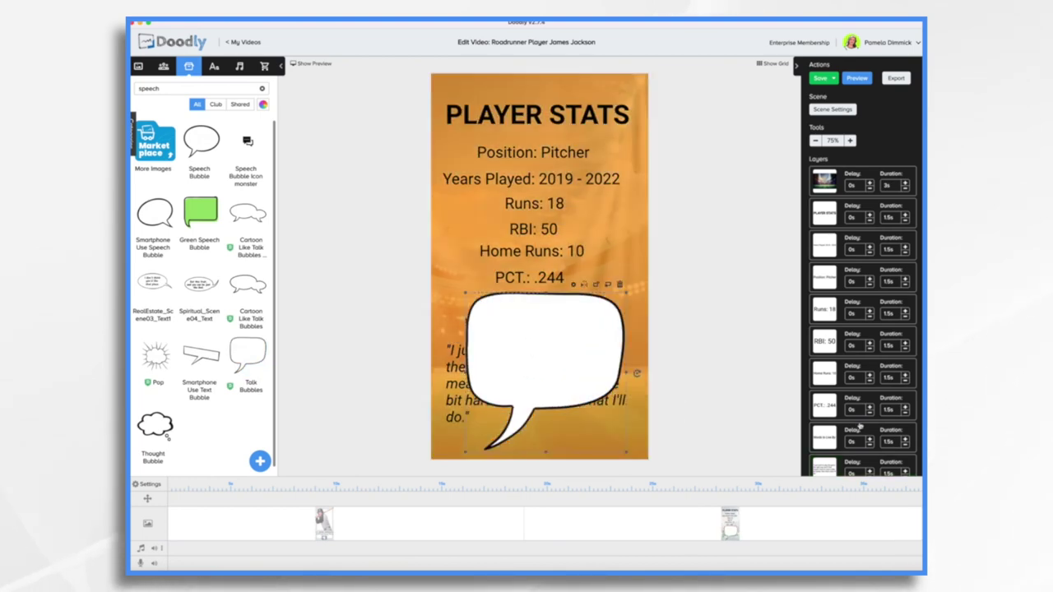
left_click_drag(825, 458, 826, 392)
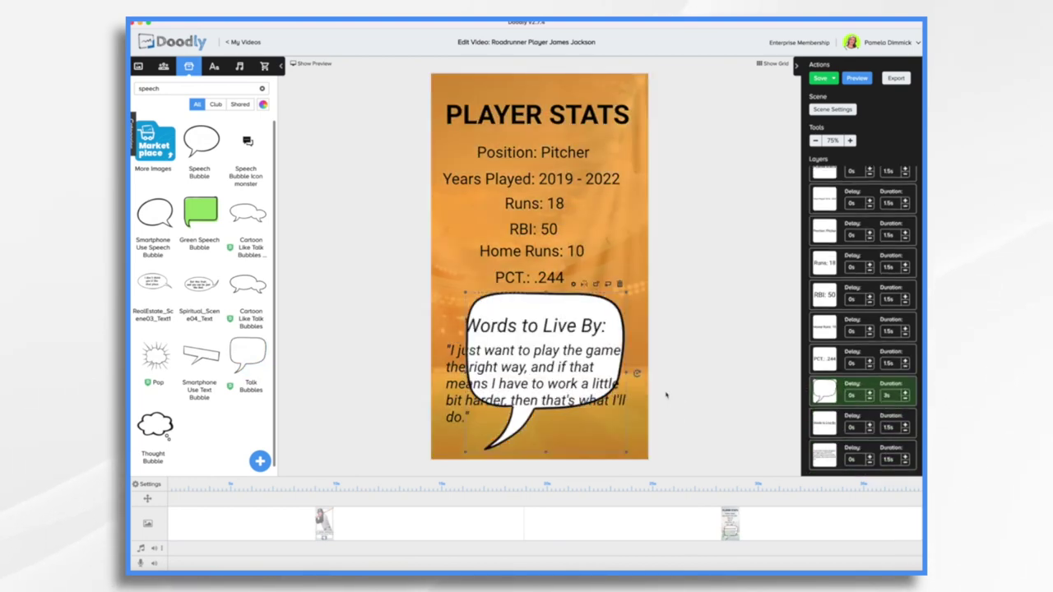
left_click(592, 393)
left_click_drag(631, 426, 608, 399)
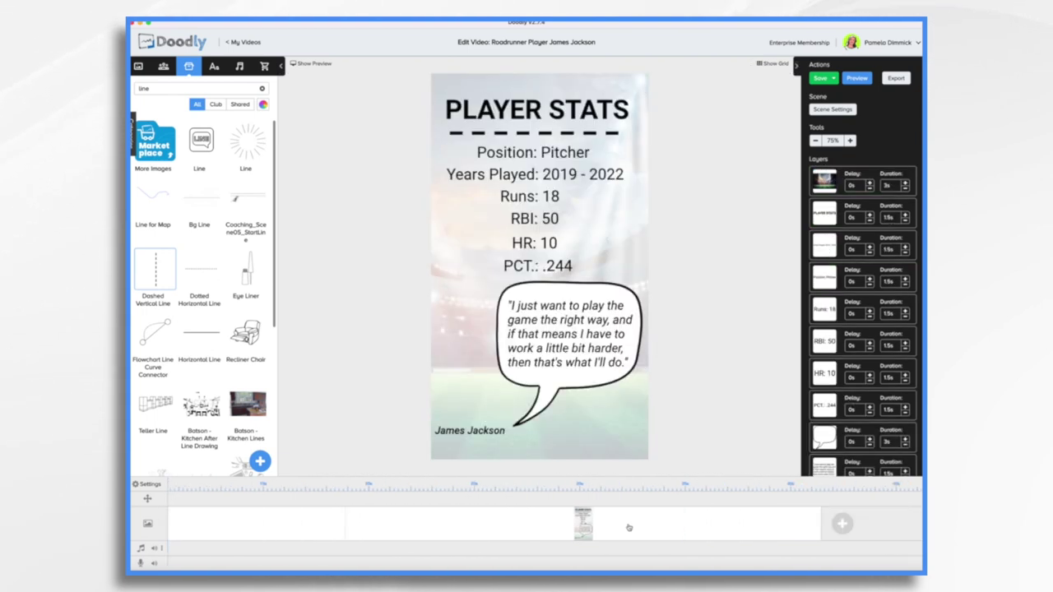
key("ctrl+v")
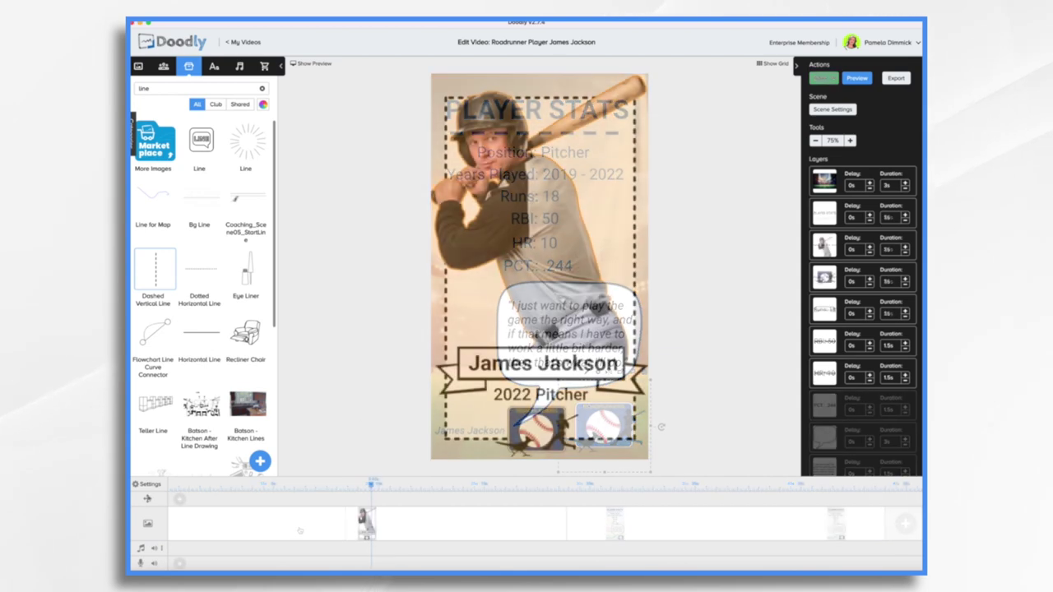
Step: Set Erase mode to Off in the video Settings dialog and apply it
left_click(143, 484)
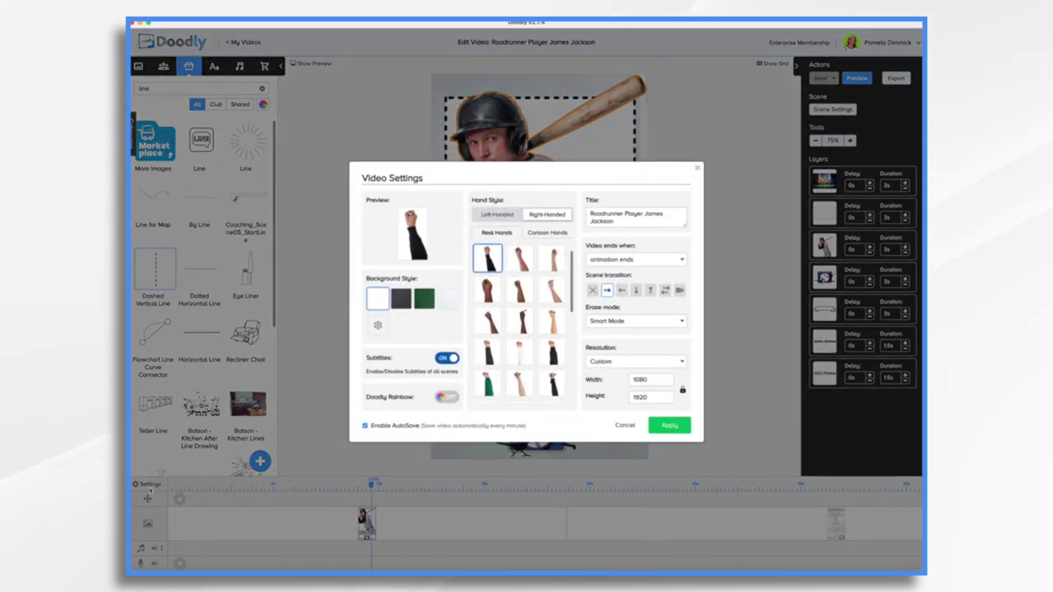
left_click(640, 321)
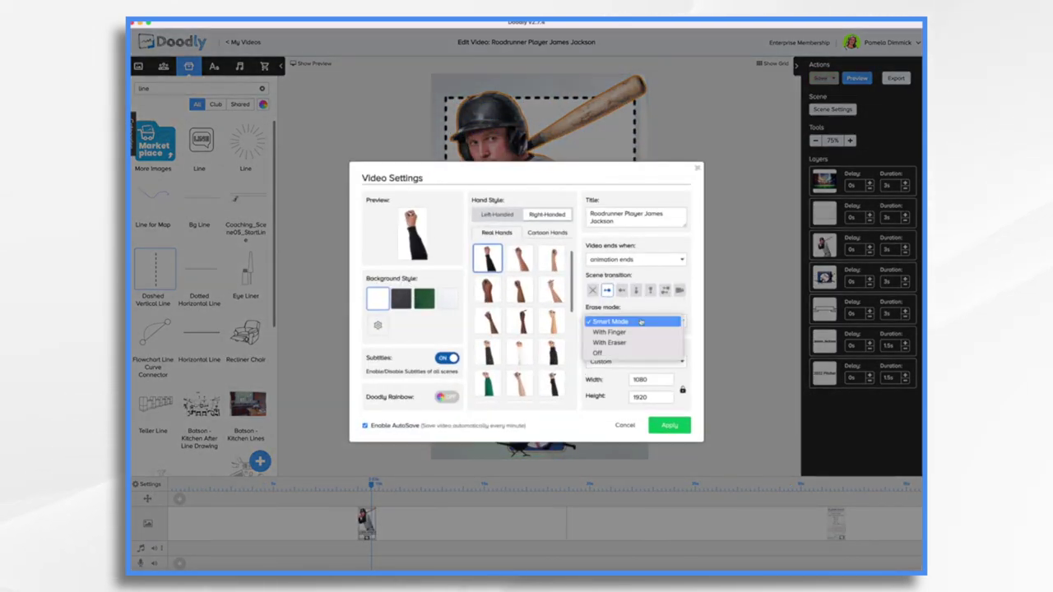
left_click(606, 353)
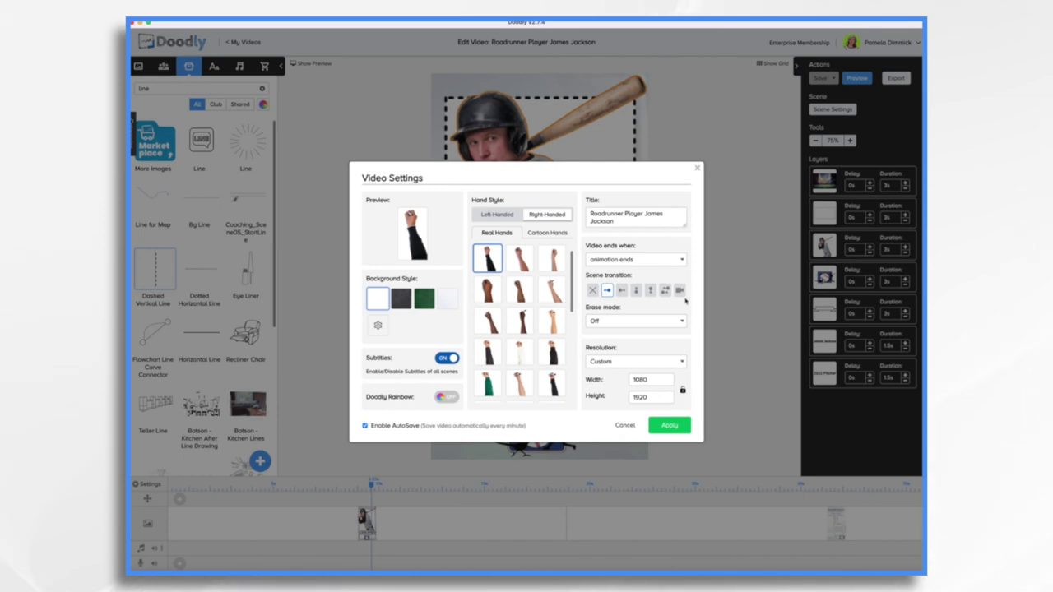
left_click(673, 425)
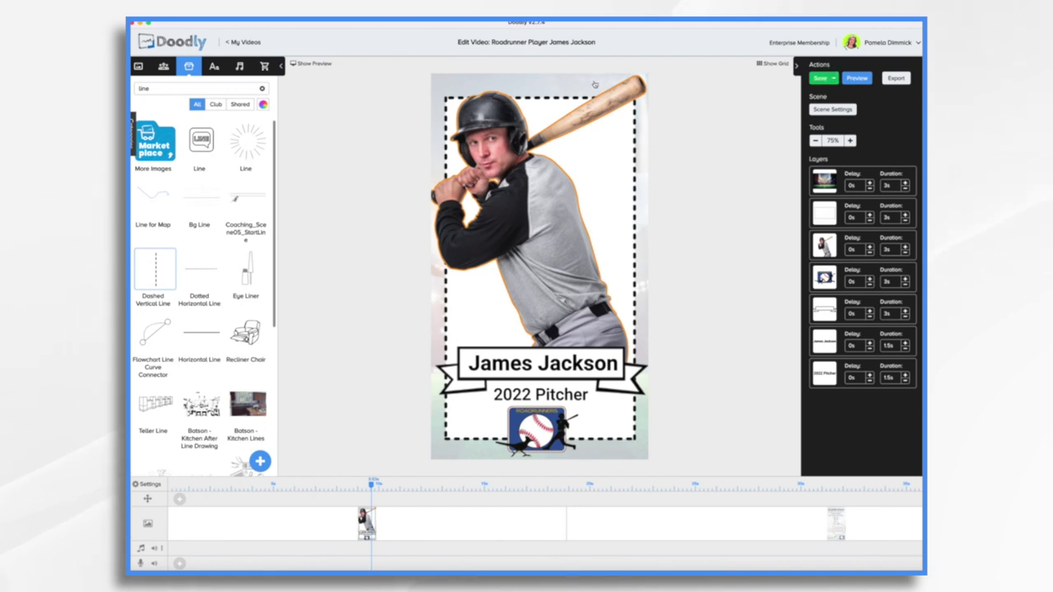
Step: Switch the batter photo's reveal mode from Draw to Fade and save the asset
left_click(593, 83)
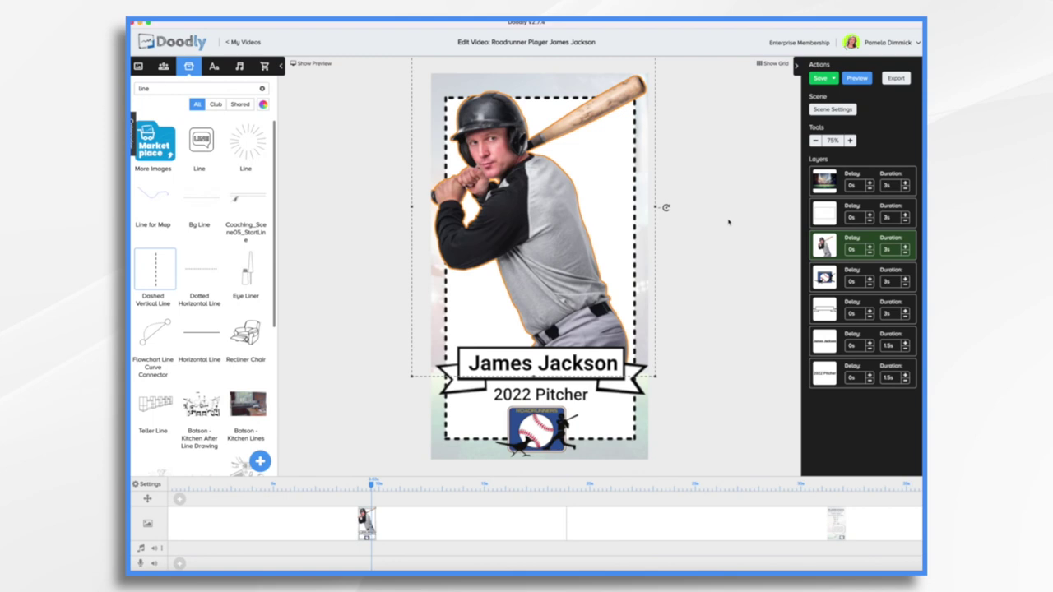
left_click(815, 141)
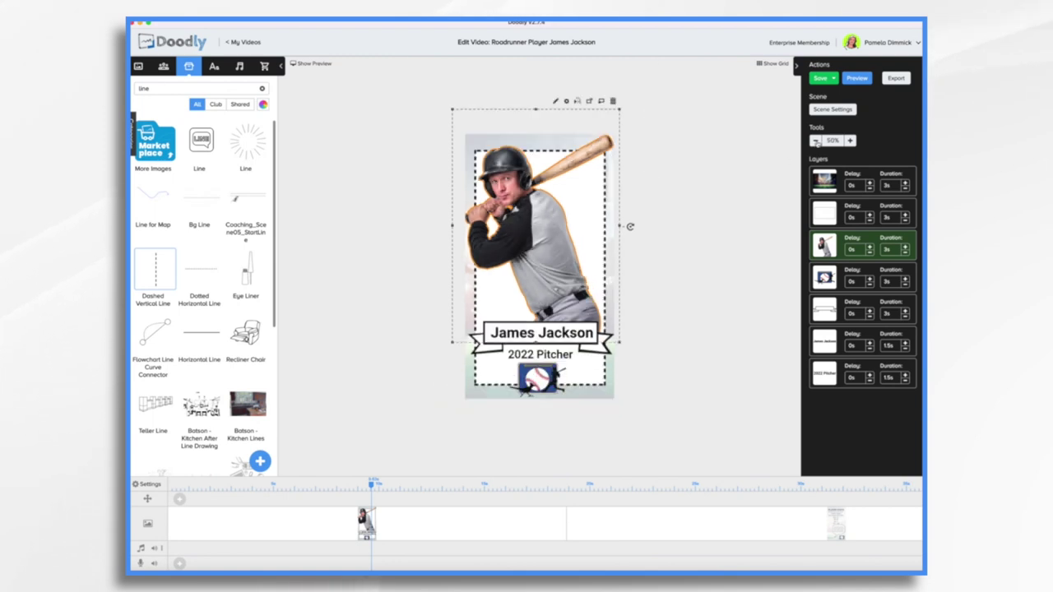
left_click(556, 102)
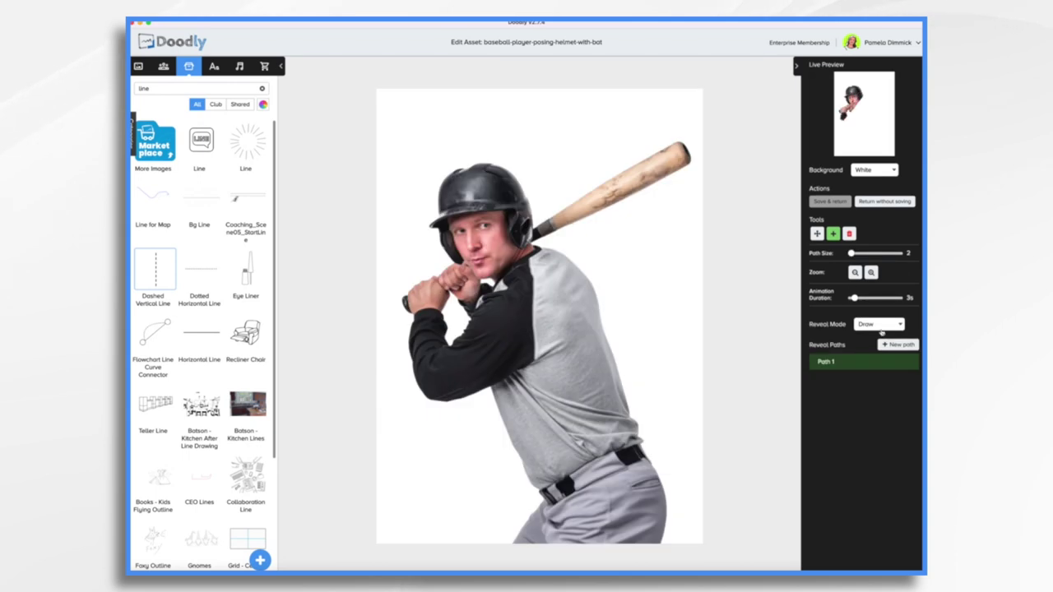
left_click(878, 326)
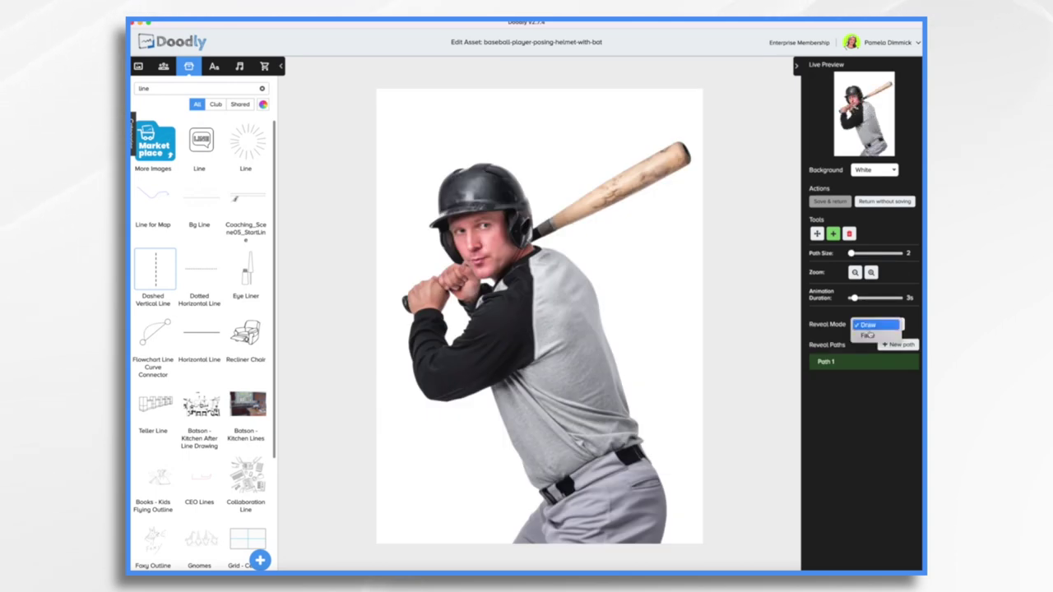
left_click(868, 335)
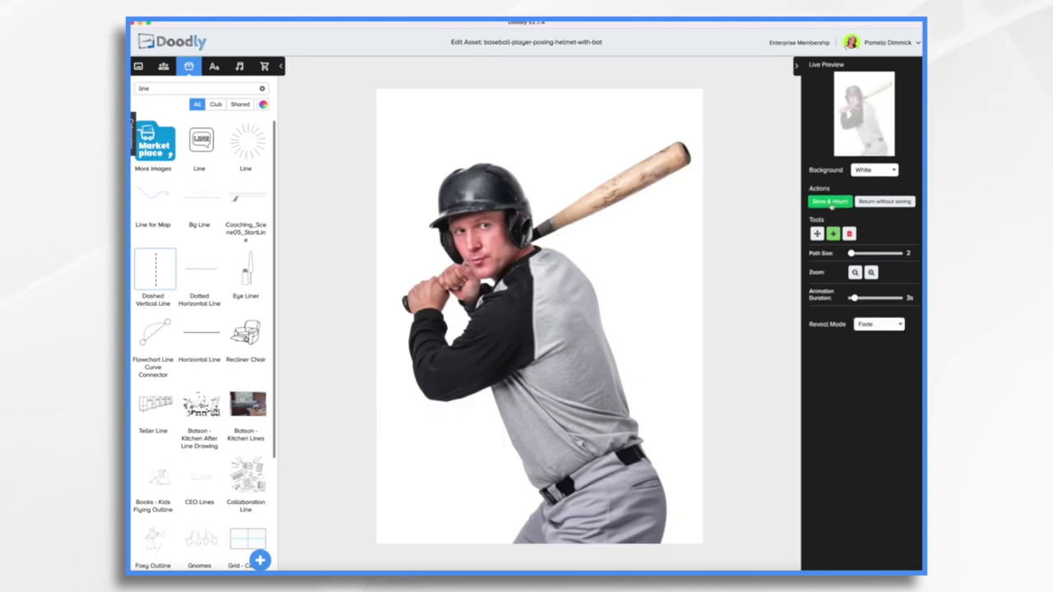
left_click(830, 201)
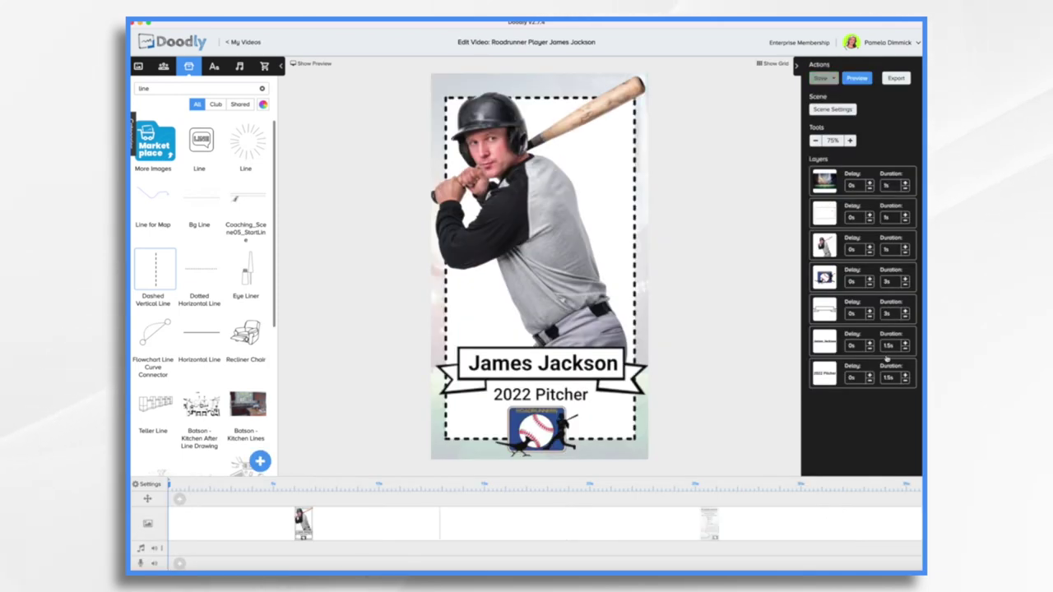
Step: Cut Layer 4 and Layer 5 durations to 1s and apply scene settings with 4.5s end time
left_click(905, 284)
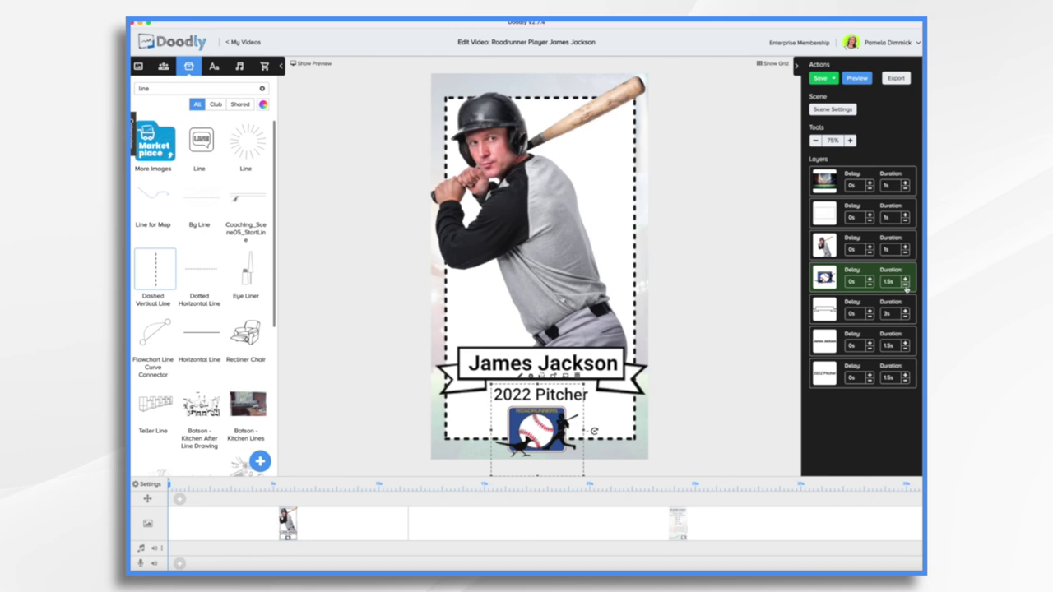
left_click(905, 284)
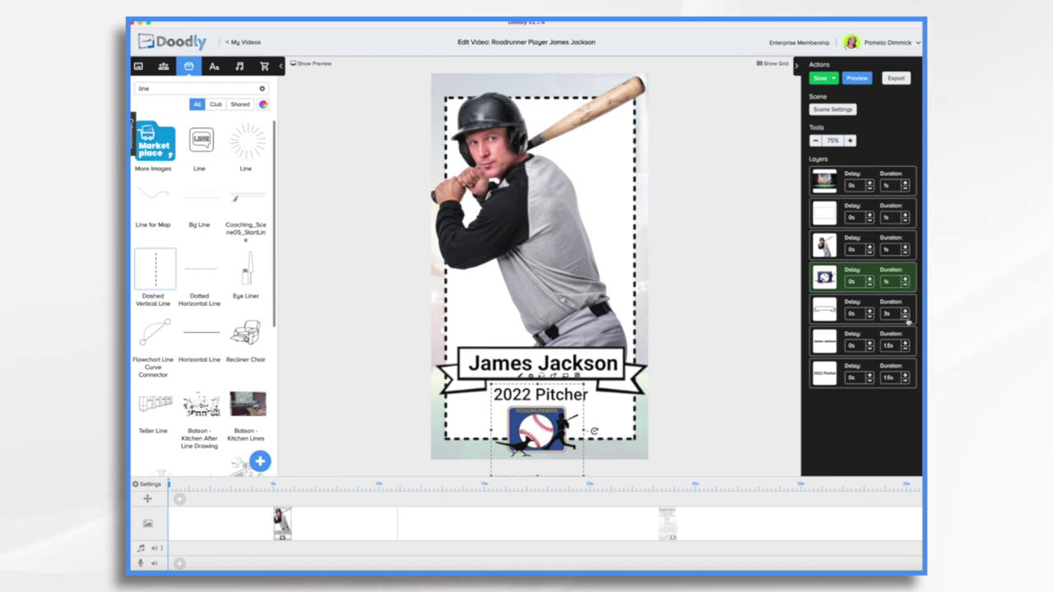
left_click(906, 318)
left_click(905, 318)
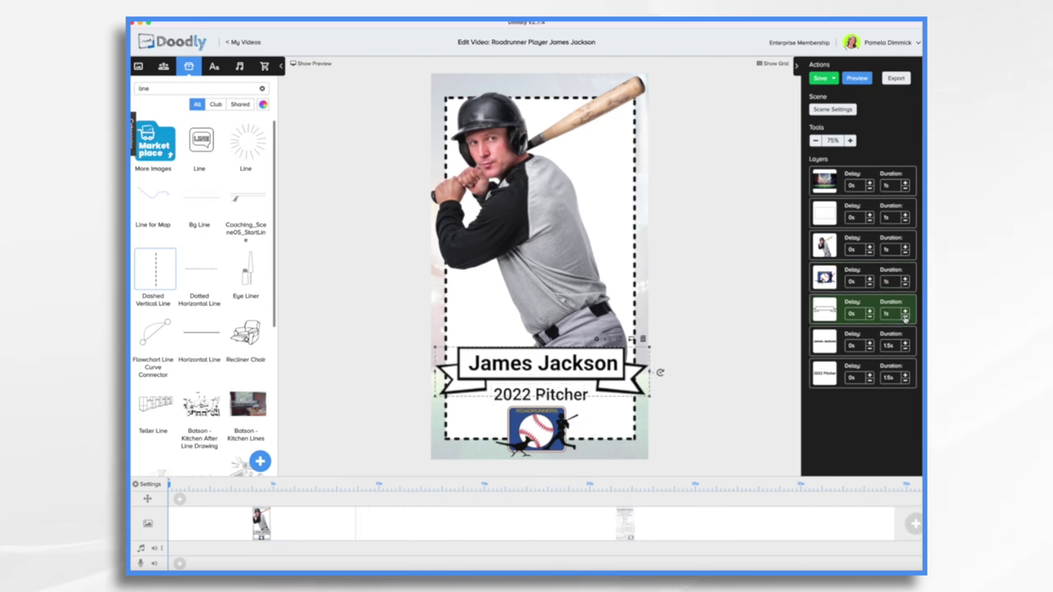
left_click(841, 110)
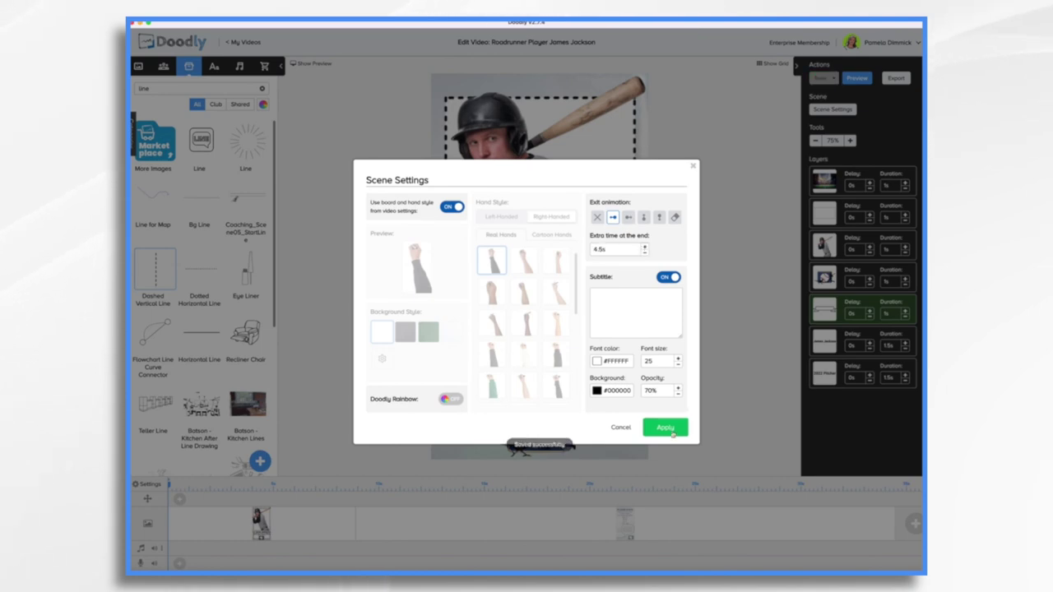
left_click(666, 427)
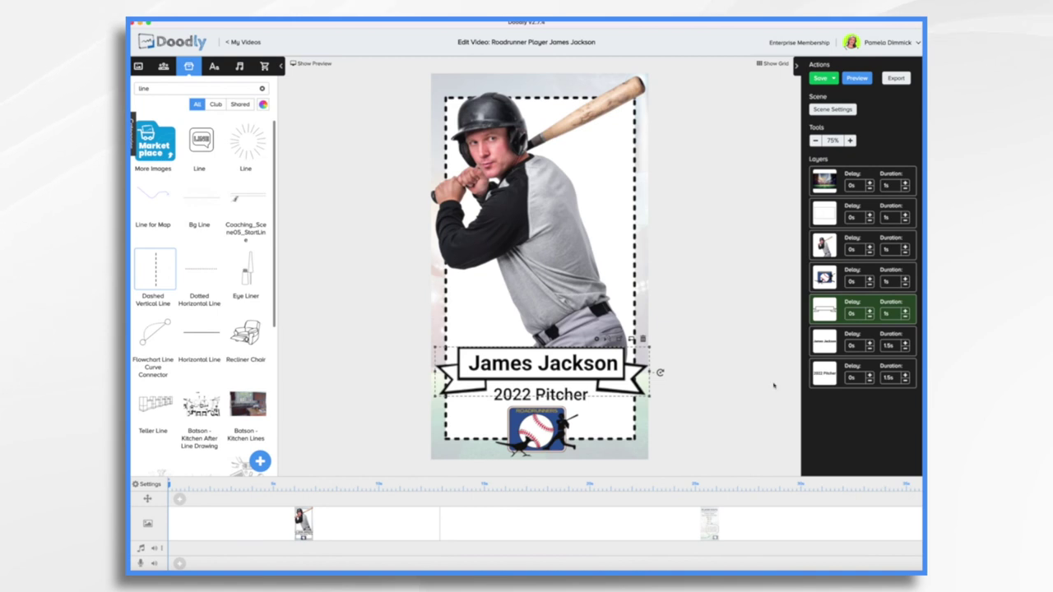
Step: In the PLAYER STATS scene, make the stadium background reveal with Fade instead of Draw
left_click(674, 527)
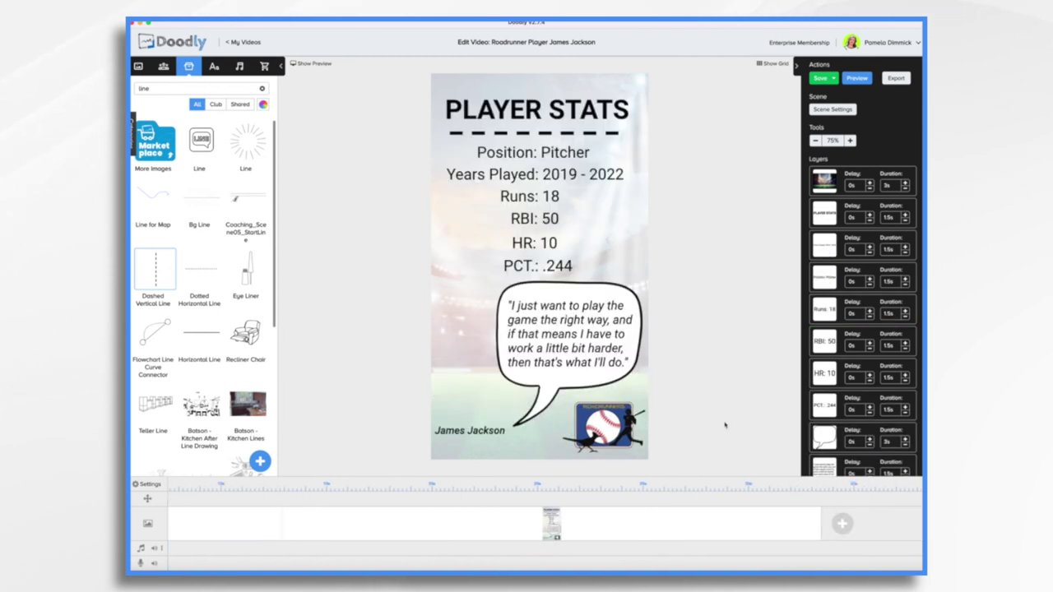
left_click(645, 84)
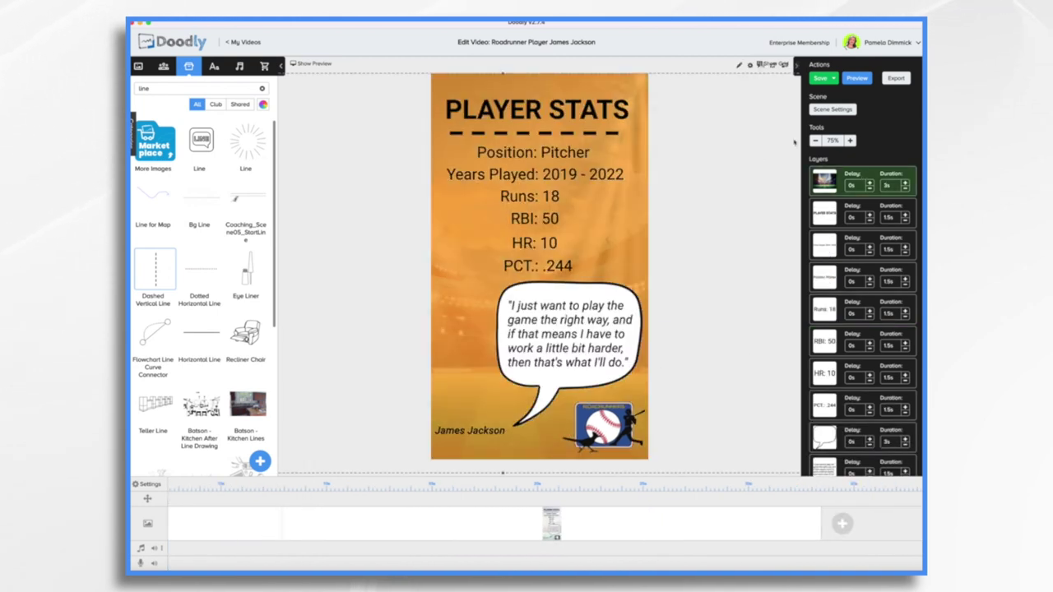
left_click(738, 64)
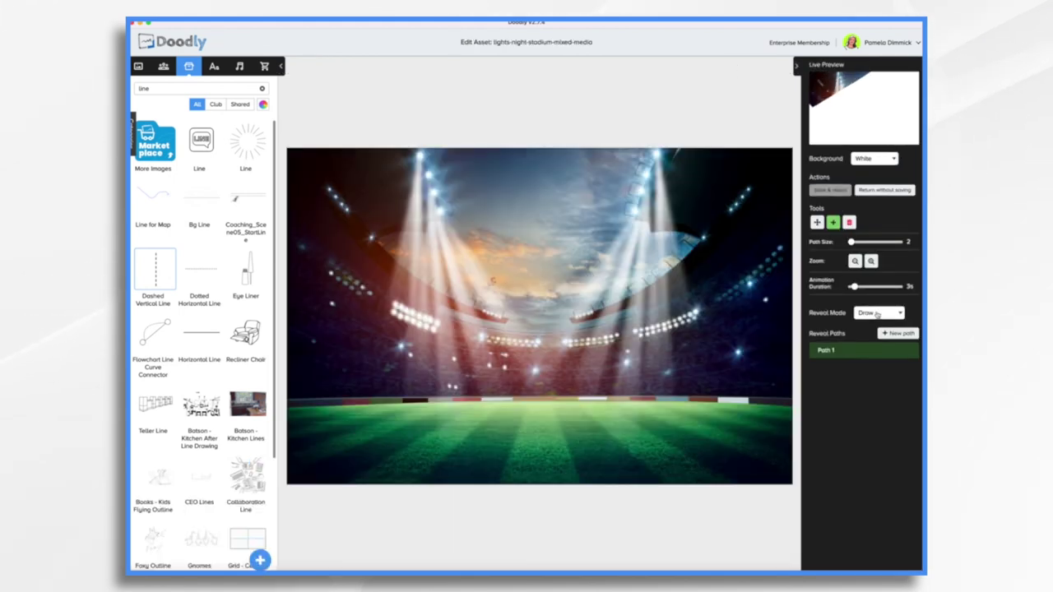
left_click(877, 312)
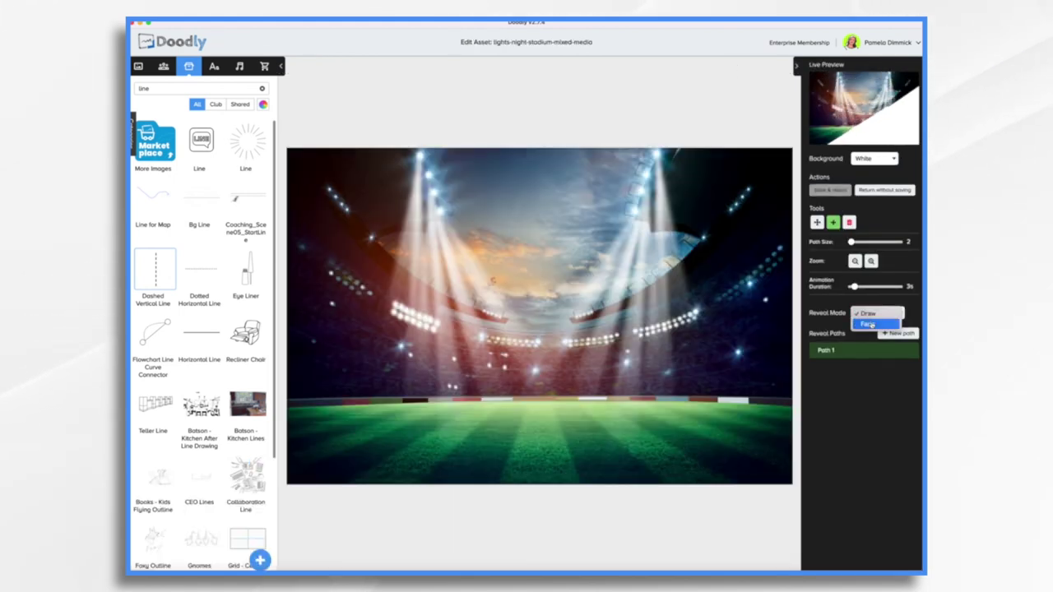
left_click(869, 324)
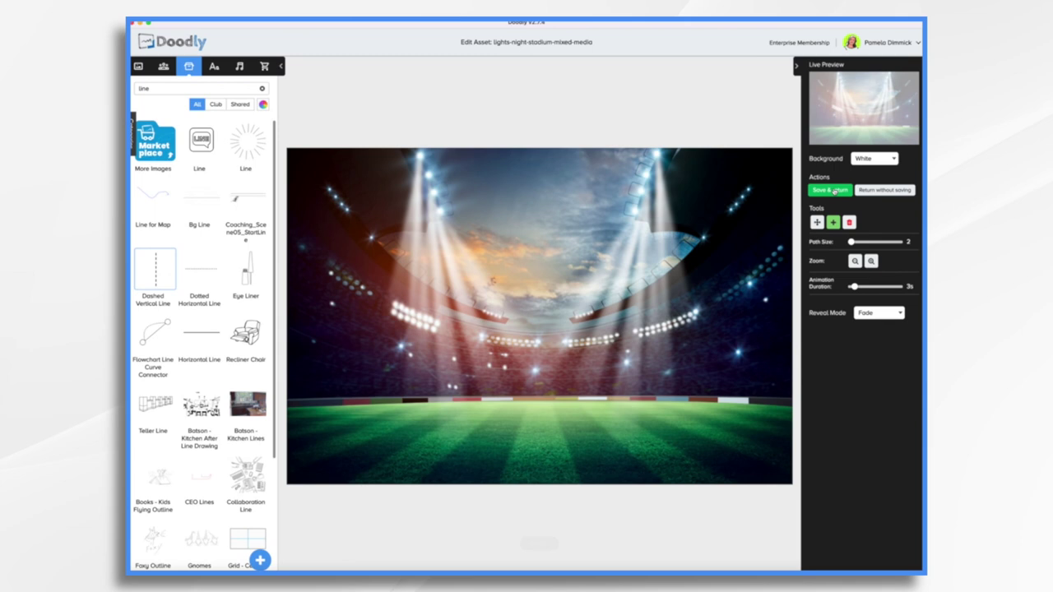
left_click(832, 190)
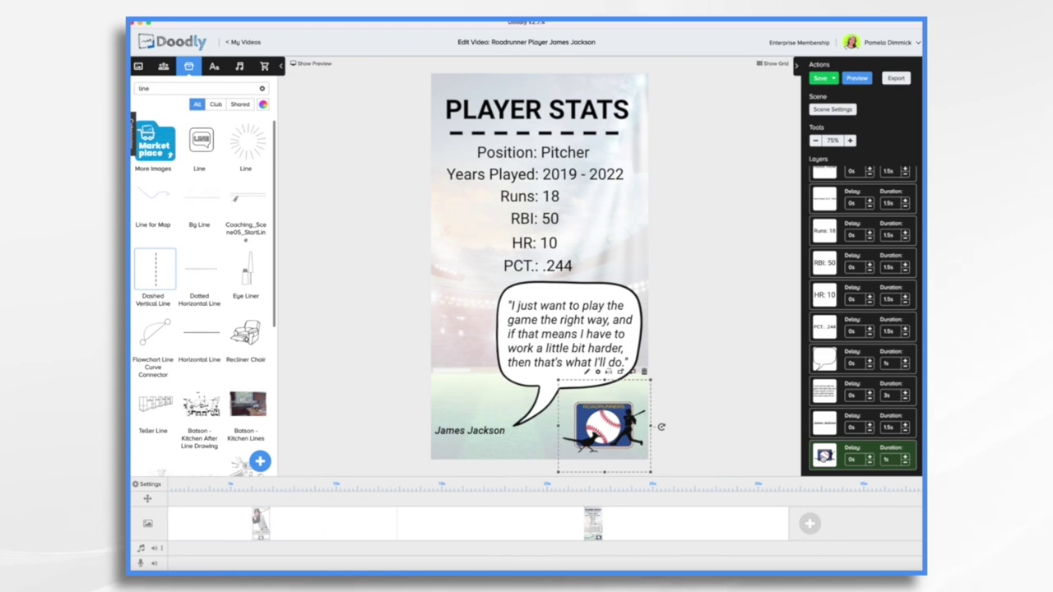
Step: Move the logo layer up to second place and give the stats scene 5.5s extra end time
left_click_drag(823, 436, 824, 209)
left_click_drag(828, 314, 824, 212)
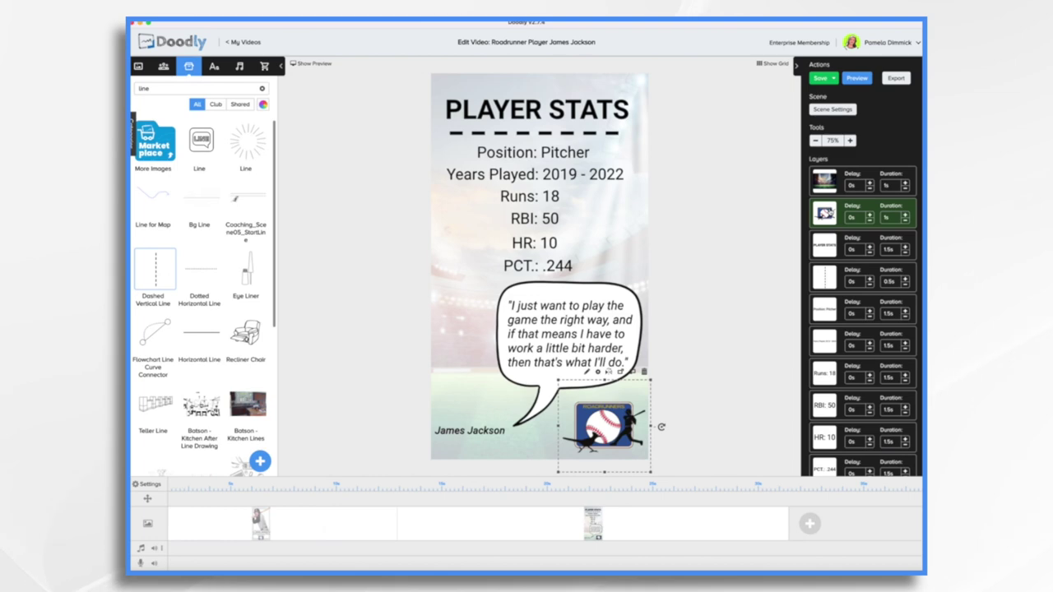
left_click(834, 110)
left_click(645, 247)
left_click(644, 246)
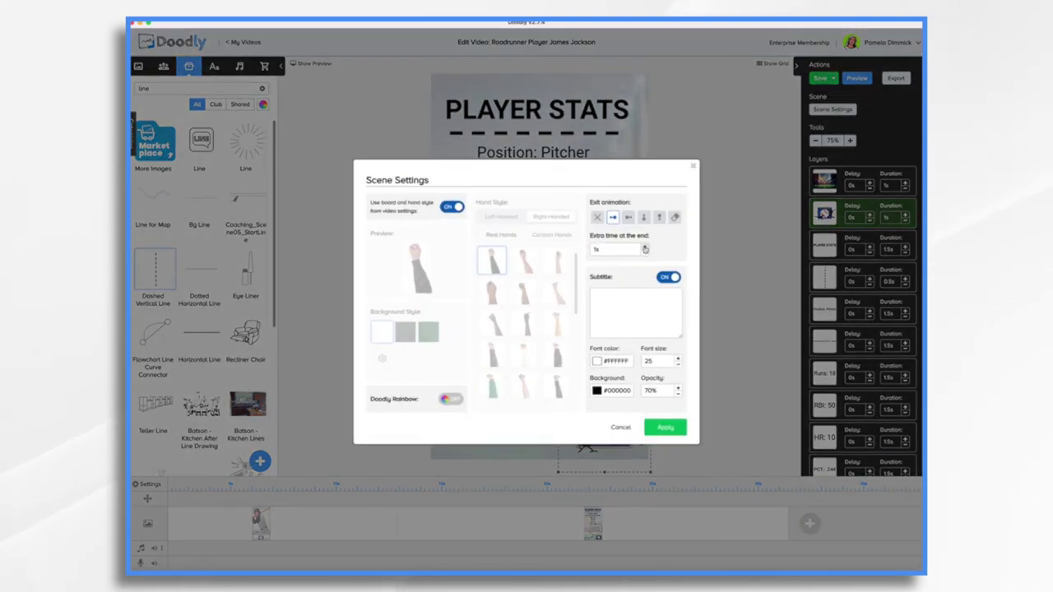
left_click(645, 247)
left_click(645, 246)
left_click(645, 246)
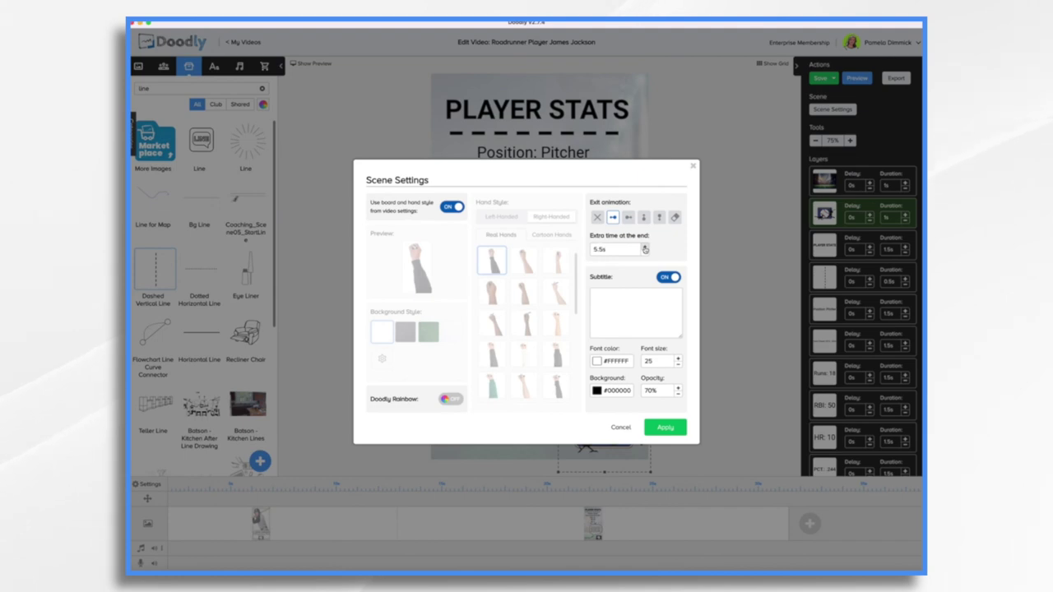
left_click(645, 247)
left_click(666, 428)
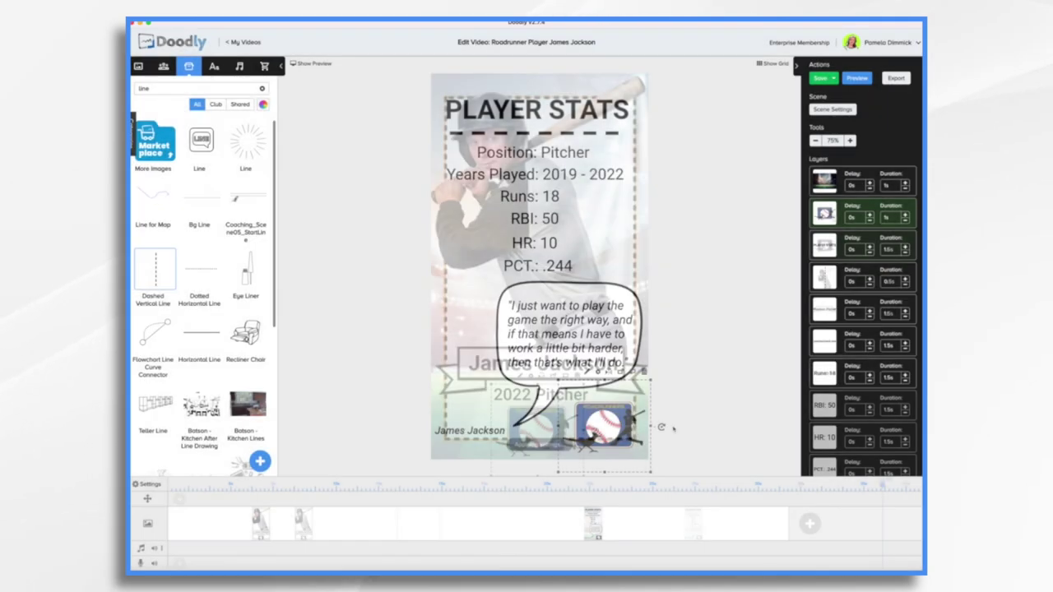
Step: Search sounds for 'base' and add the 0:41 Baseball track to the audio timeline
left_click(240, 66)
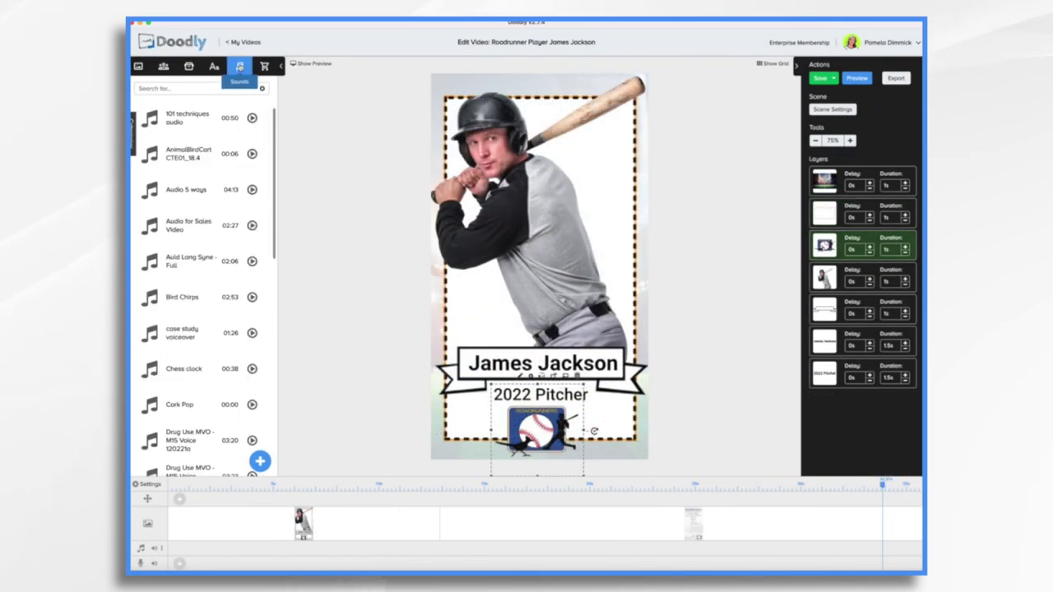
type("base")
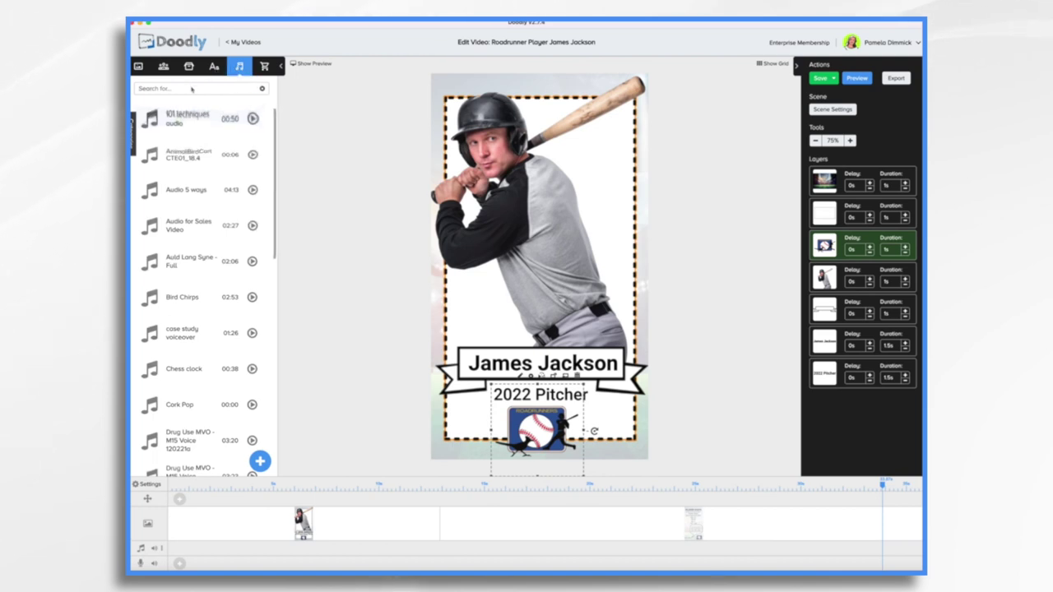
left_click_drag(178, 118, 218, 547)
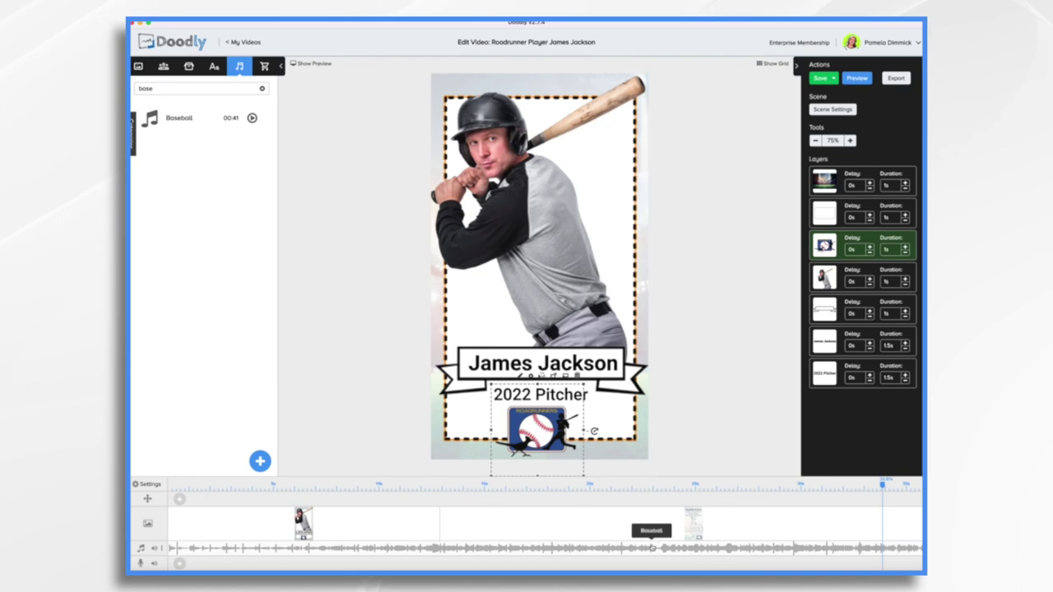
scroll(654, 541, "right", 3)
scroll(654, 547, "right", 5)
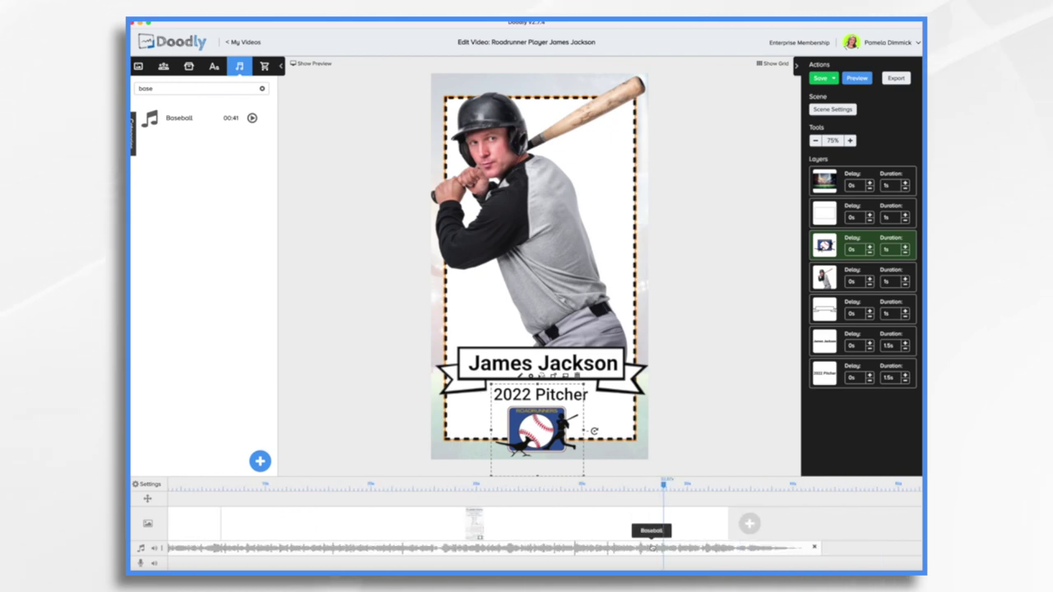
Step: Raise the card scene's extra time at the end to 9.5s and apply
left_click(832, 108)
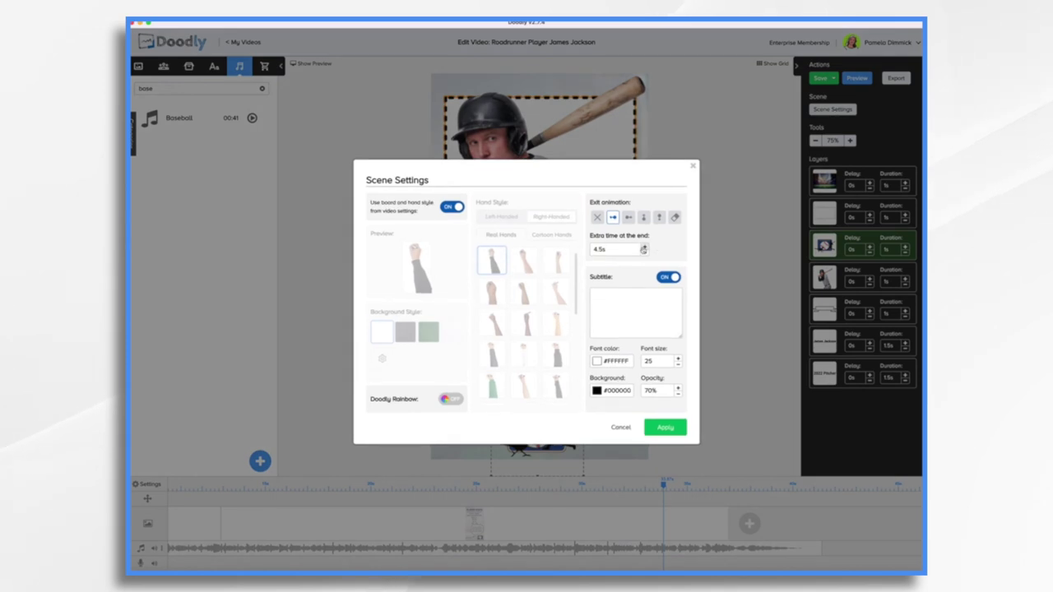
left_click(644, 247)
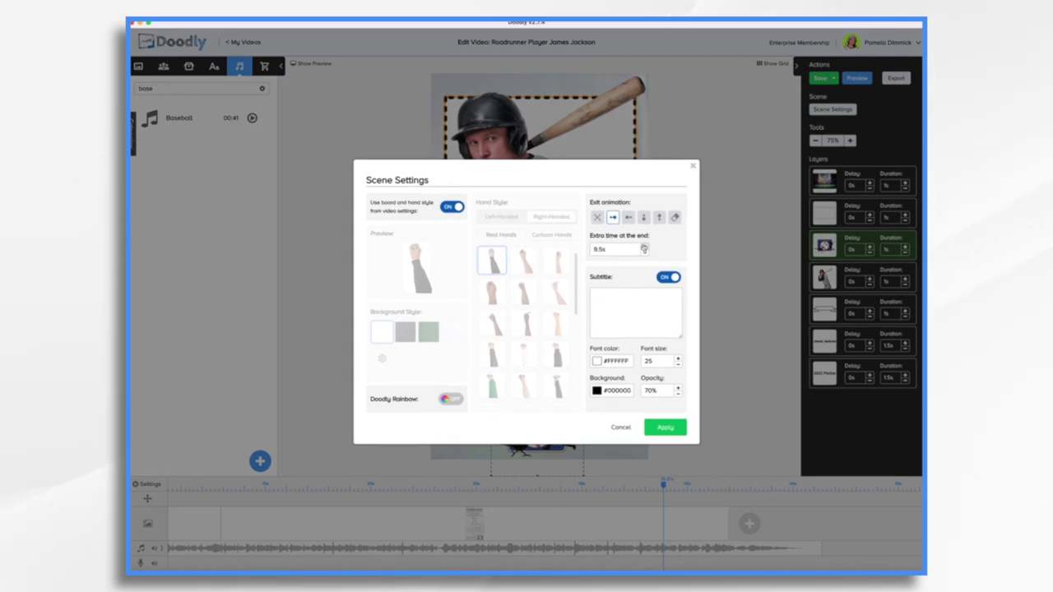
left_click(664, 427)
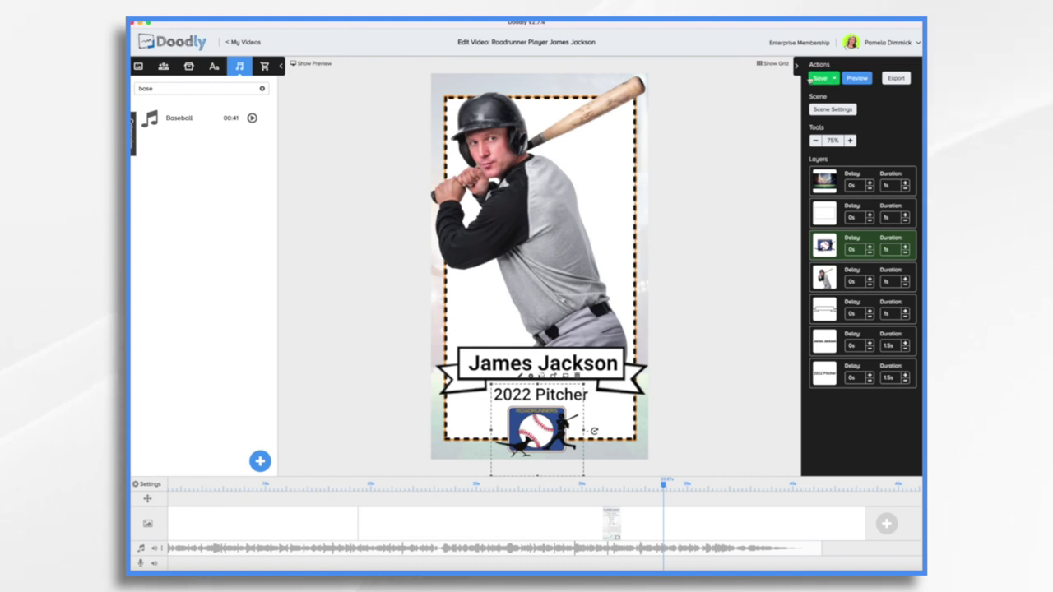
Step: Save the baseball player video and make a '(copy)' duplicate of it in My Videos
left_click(815, 79)
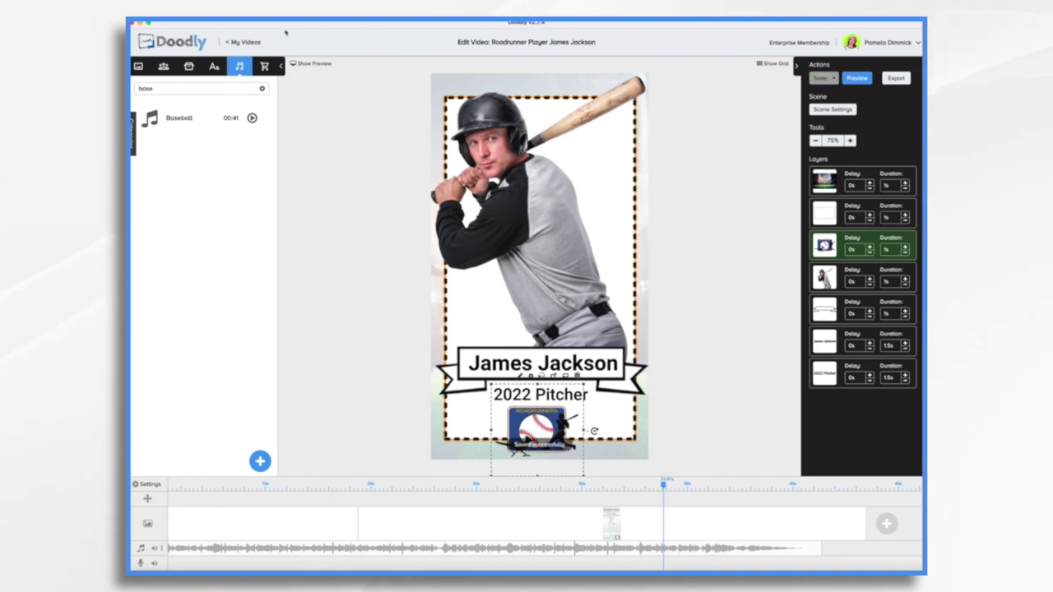
left_click(247, 43)
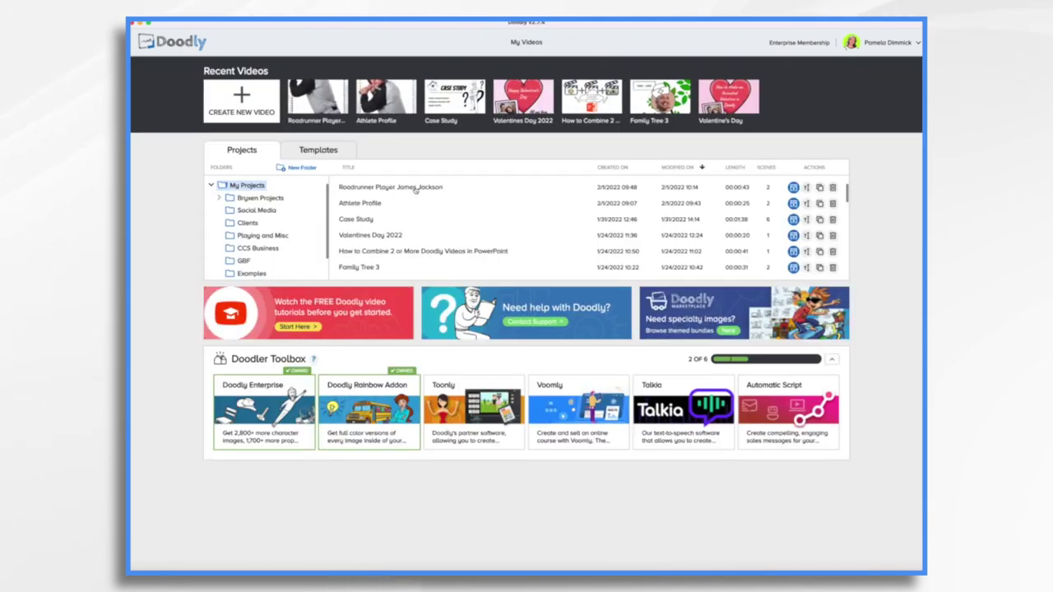
left_click(819, 188)
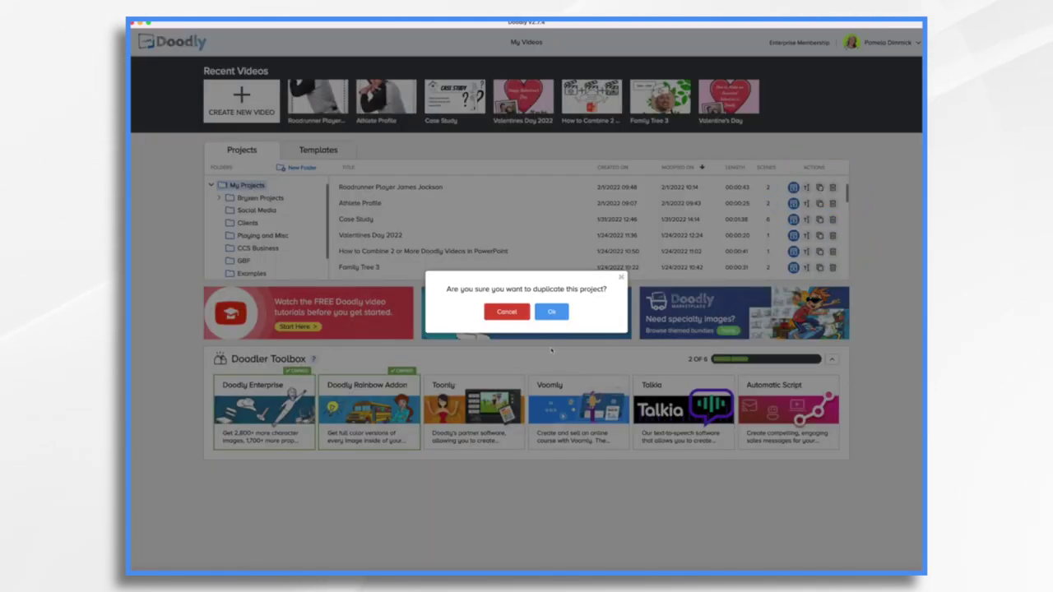
left_click(551, 312)
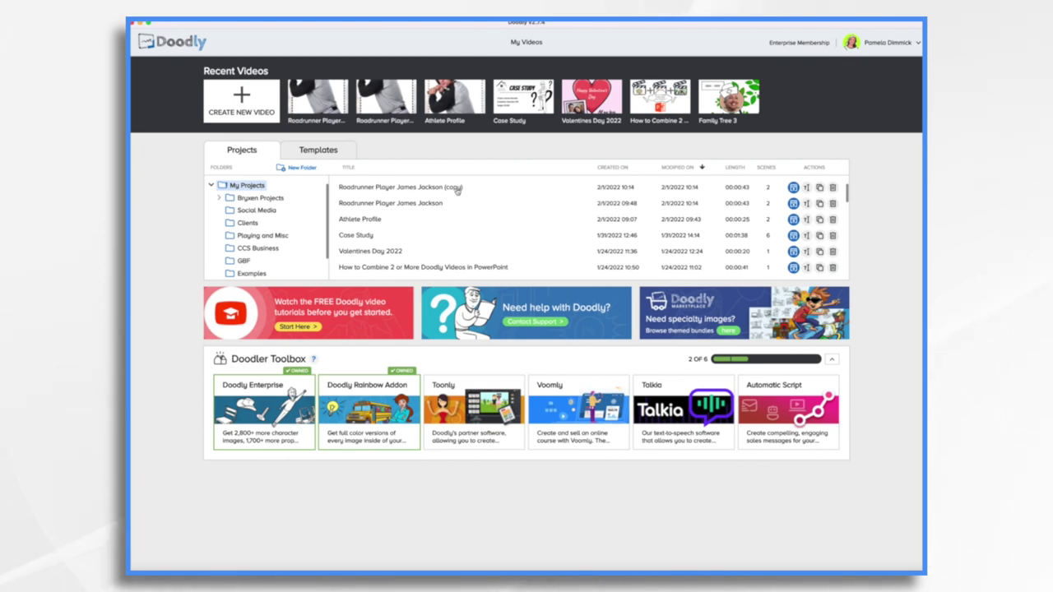
Step: Reopen the Roadrunner Player project from My Videos, showing its player card scene in the editor
double_click(457, 187)
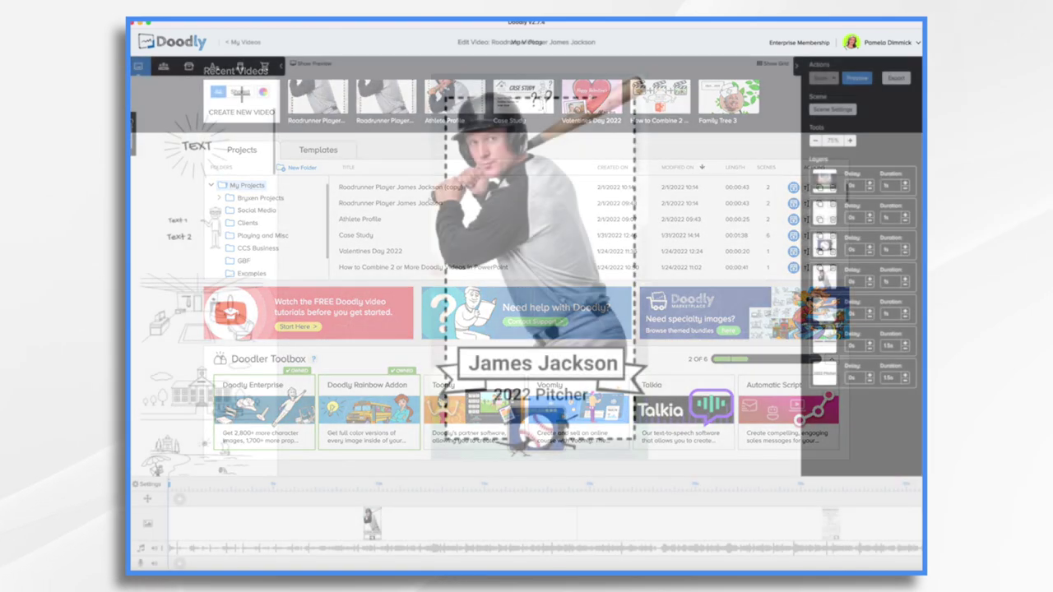